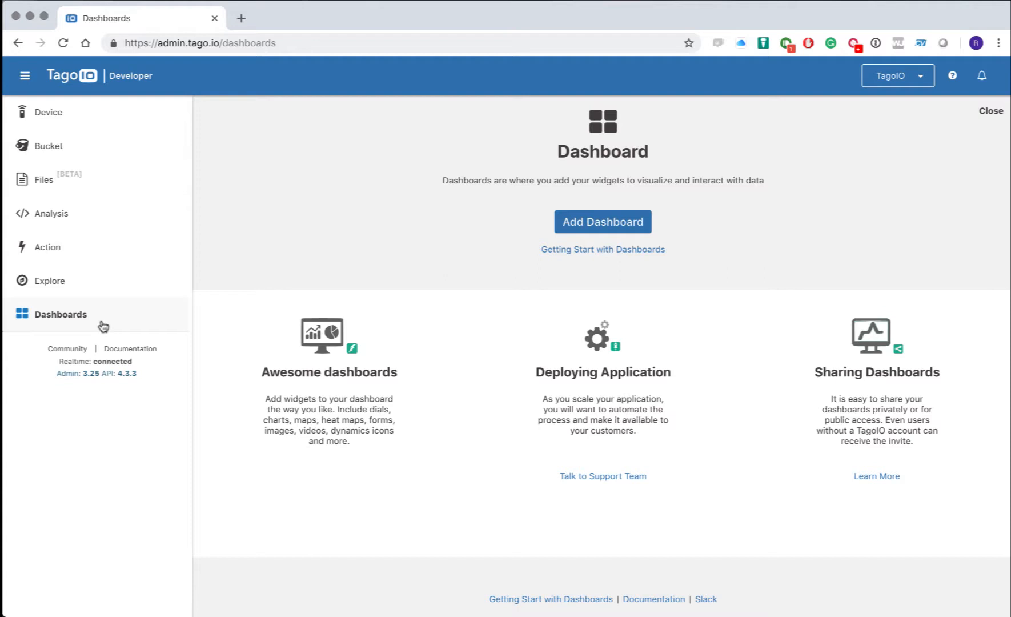
Create and save a new device named Farm Sensors, with a new bucket of the same name linked to it.
{"action": "left_click", "coordinate": [78, 123]}
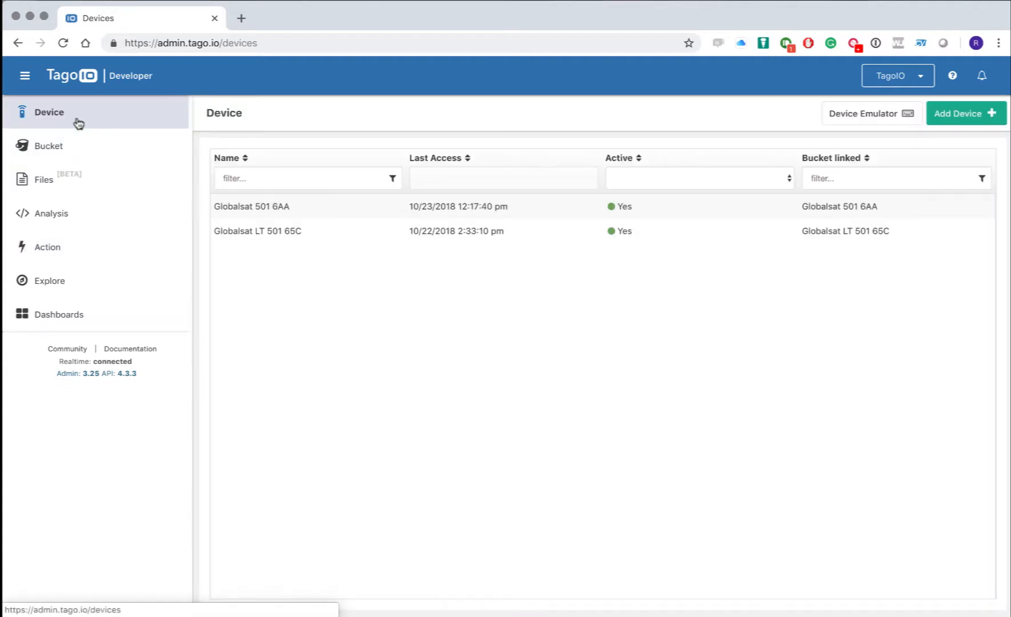
{"action": "left_click", "coordinate": [940, 113]}
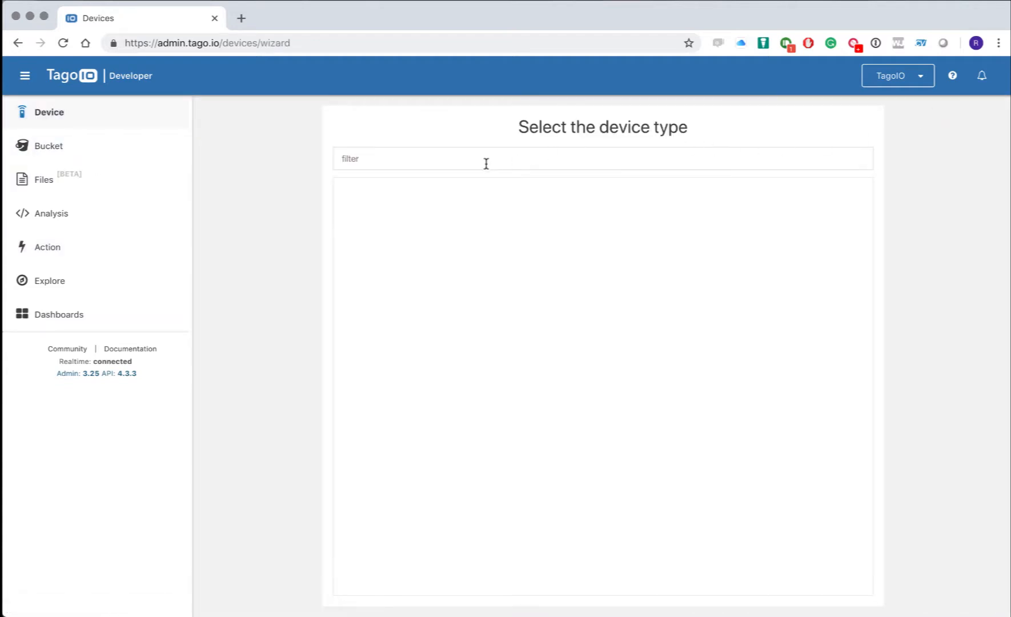
{"action": "left_click", "coordinate": [451, 206]}
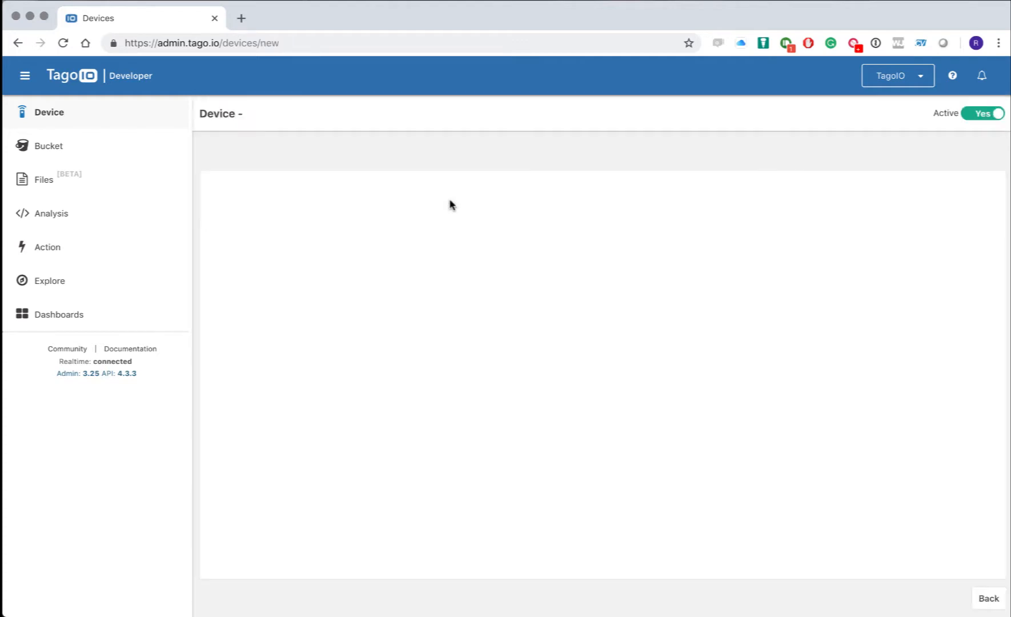
{"action": "type", "text": "Farm Sensors"}
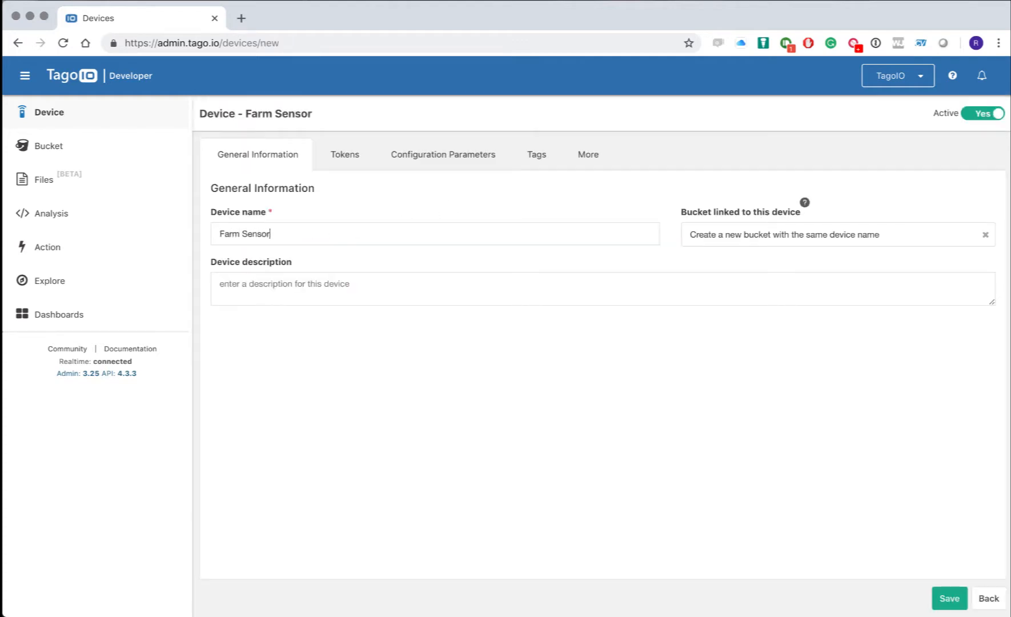
{"action": "left_click", "coordinate": [946, 597]}
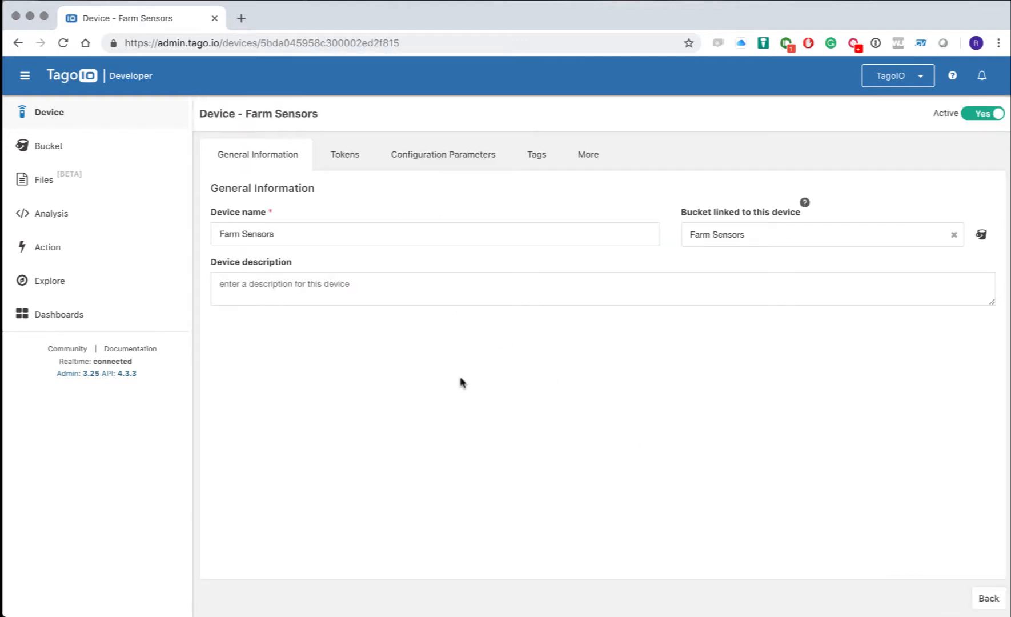
Create and save a new dashboard named My Farm.
{"action": "left_click", "coordinate": [135, 313]}
{"action": "left_click", "coordinate": [559, 228]}
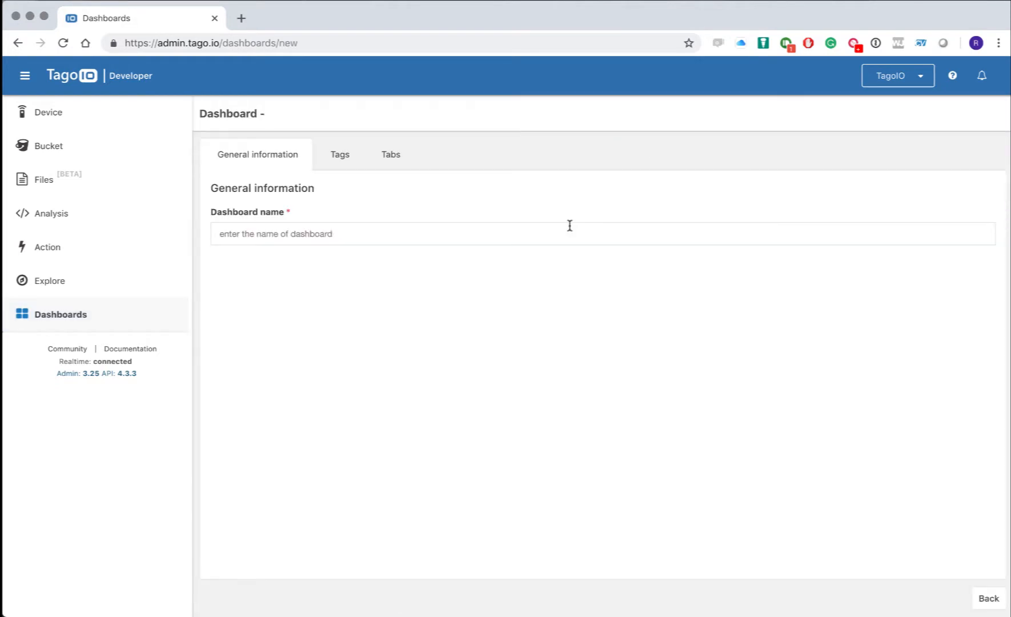
{"action": "type", "text": "My Farm"}
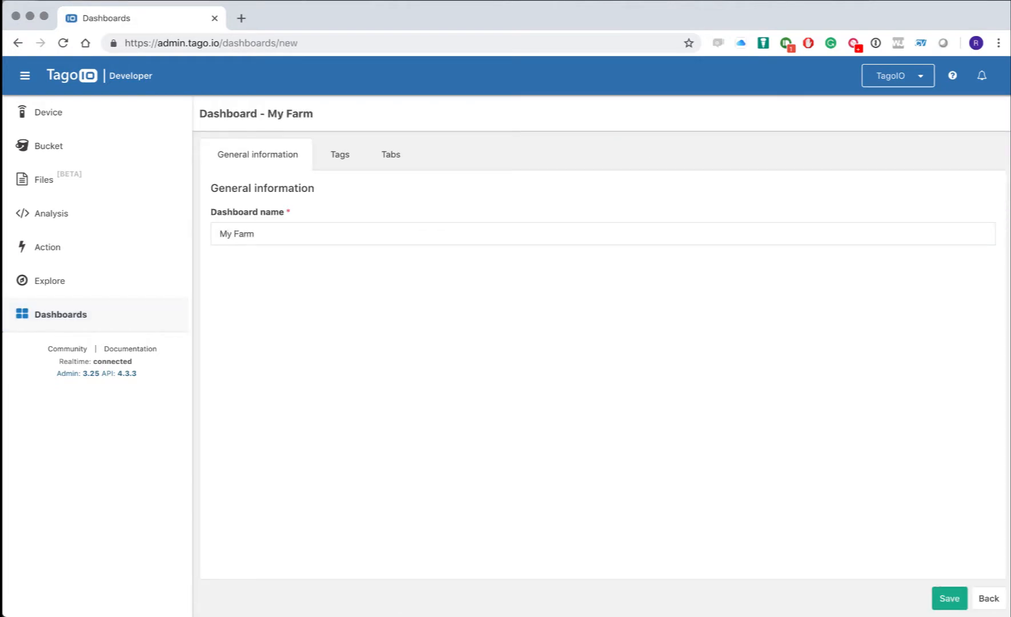
{"action": "left_click", "coordinate": [945, 598]}
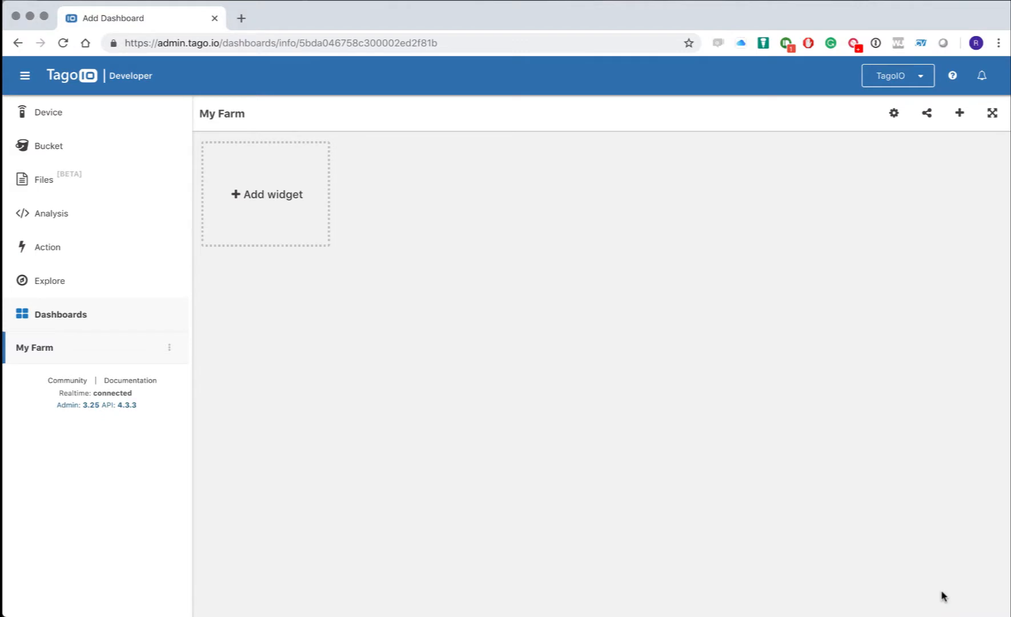
Add a Compose widget to the dashboard with the Farm Sensors variables silo1, silo2 and barn_temperature.
{"action": "left_click", "coordinate": [256, 234]}
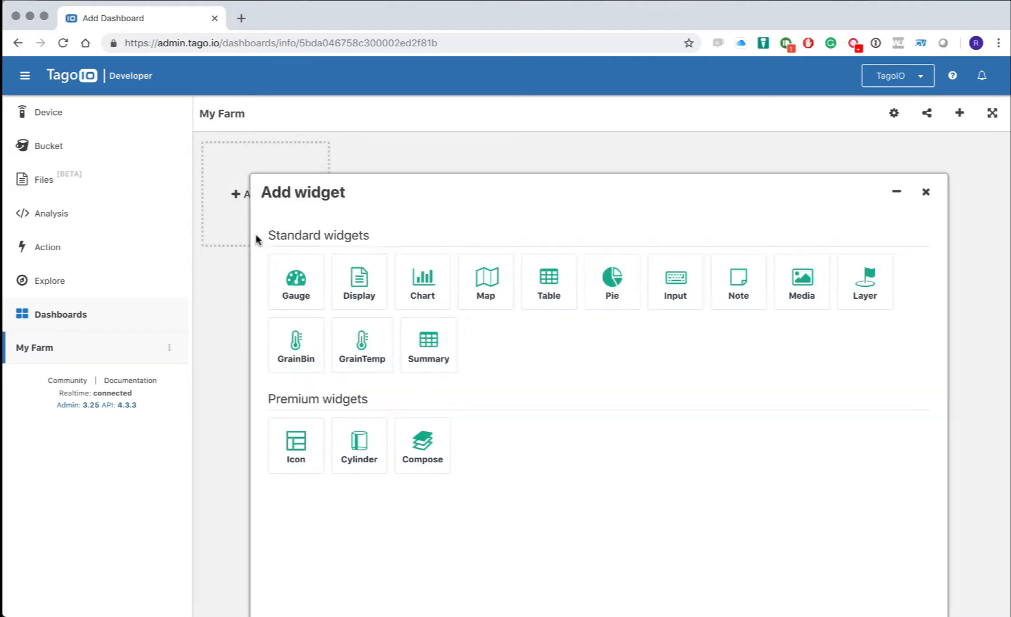
{"action": "left_click", "coordinate": [427, 423]}
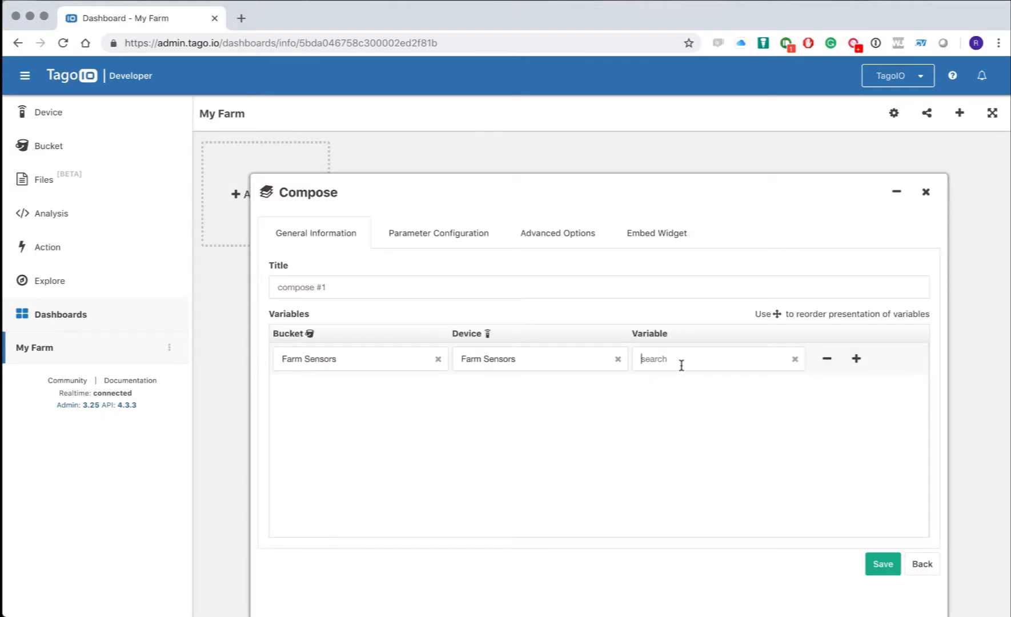
{"action": "type", "text": "silo1"}
{"action": "left_click", "coordinate": [856, 358]}
{"action": "type", "text": "sil"}
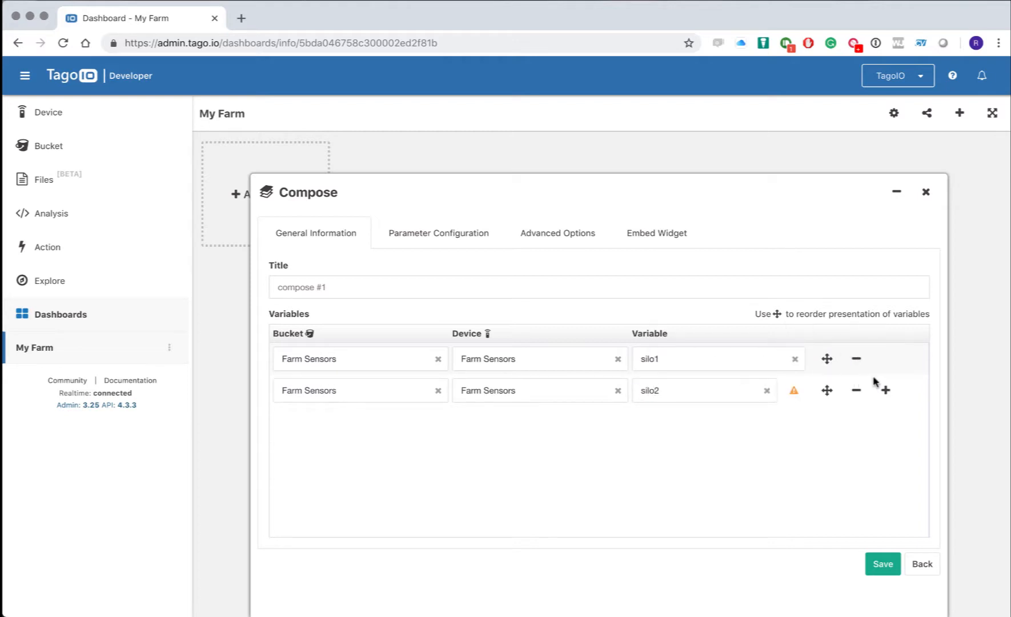
{"action": "left_click", "coordinate": [886, 390]}
{"action": "left_click", "coordinate": [718, 424]}
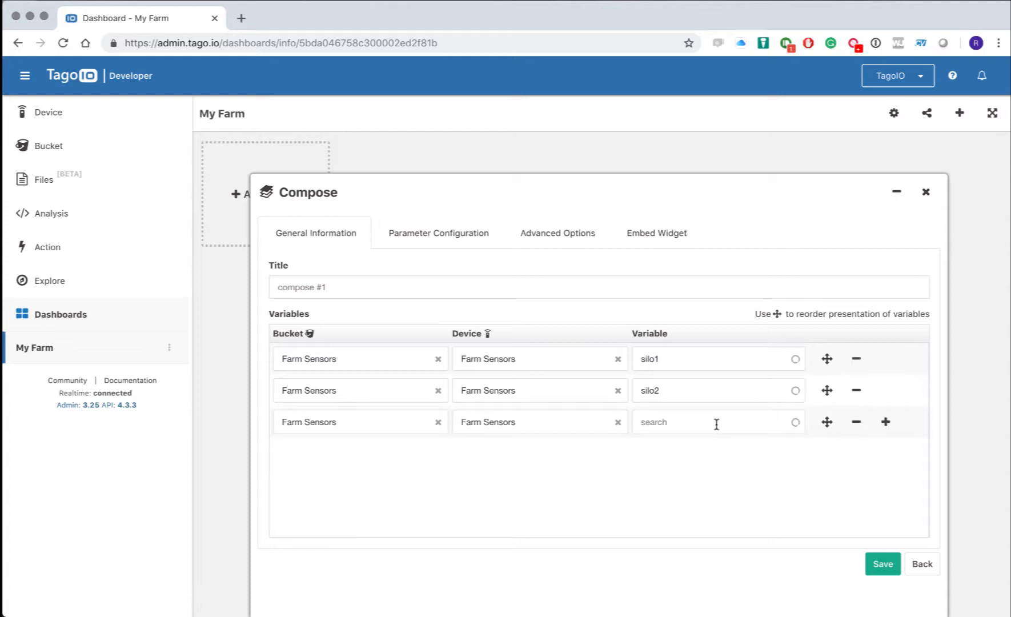
{"action": "type", "text": "barn_temperature"}
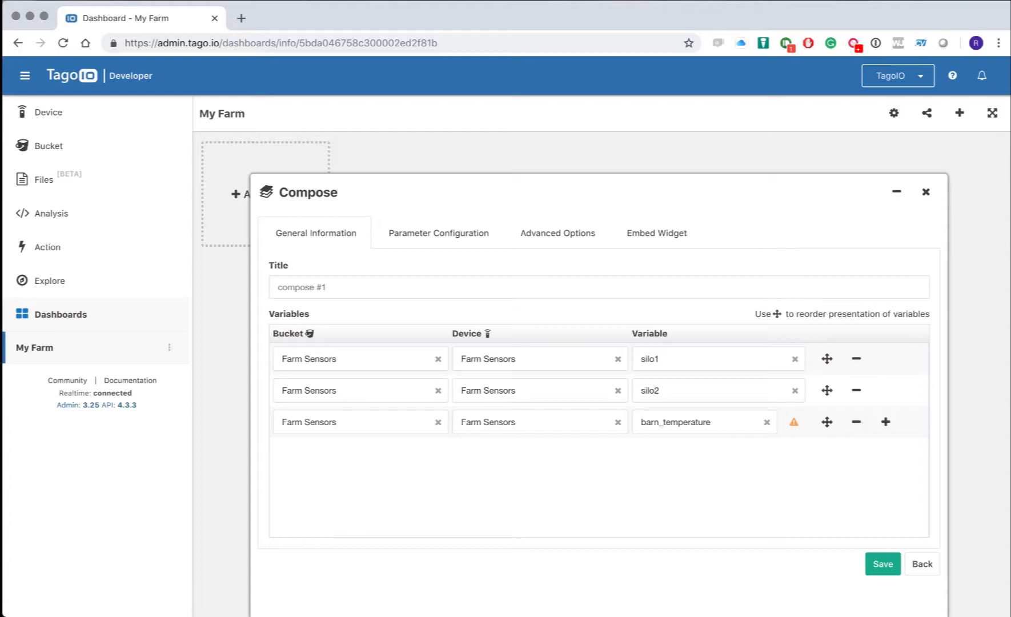
Keep Image as the Compose widget's background type and paste the farm picture's URL as its background.
{"action": "left_click", "coordinate": [441, 234]}
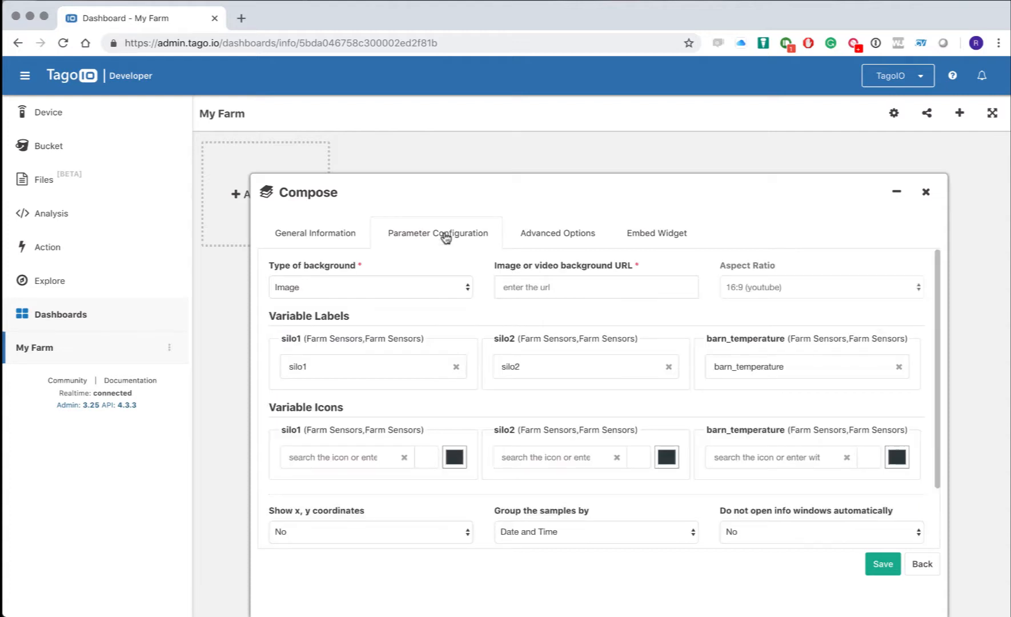
{"action": "left_click", "coordinate": [382, 280]}
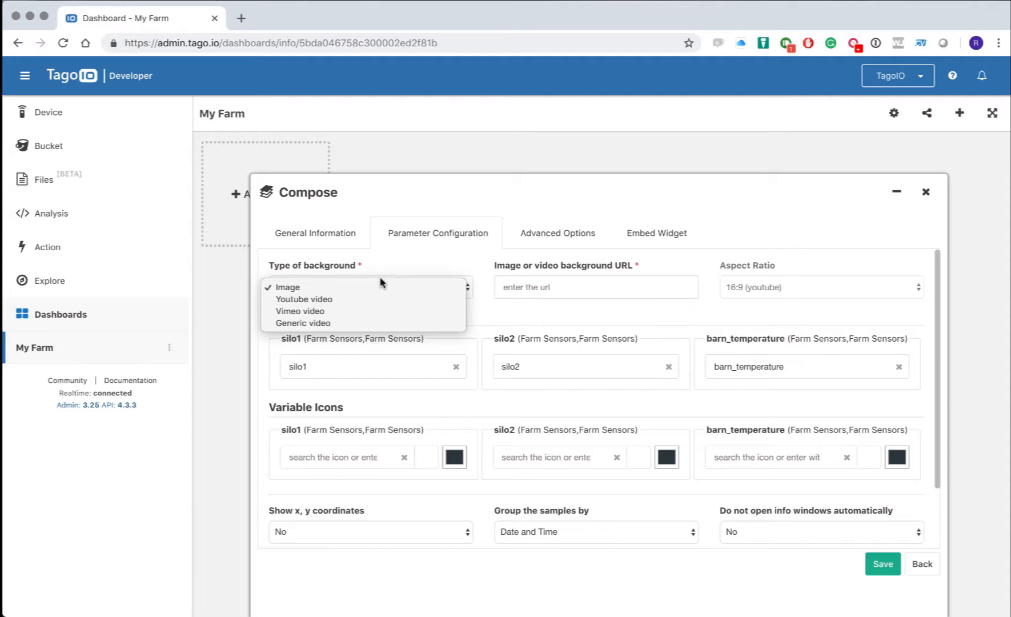
{"action": "left_click", "coordinate": [552, 285]}
{"action": "key", "text": "super+v"}
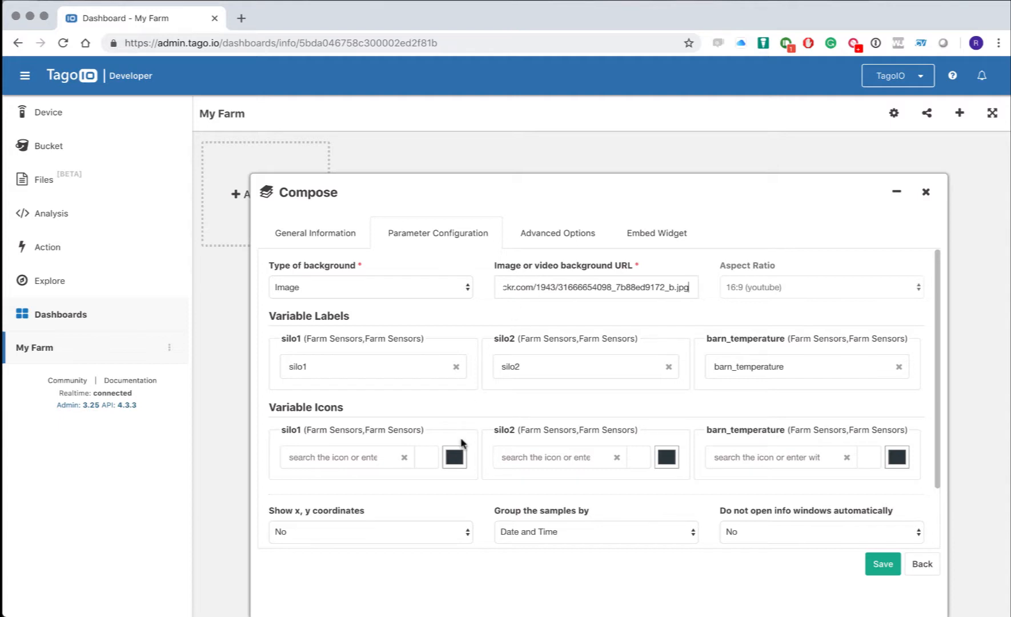
Set the Compose widget to show x, y coordinates, save it, and enlarge it to fill most of the dashboard.
{"action": "scroll", "coordinate": [462, 445], "scroll_direction": "down", "scroll_amount": 3}
{"action": "left_click", "coordinate": [436, 458]}
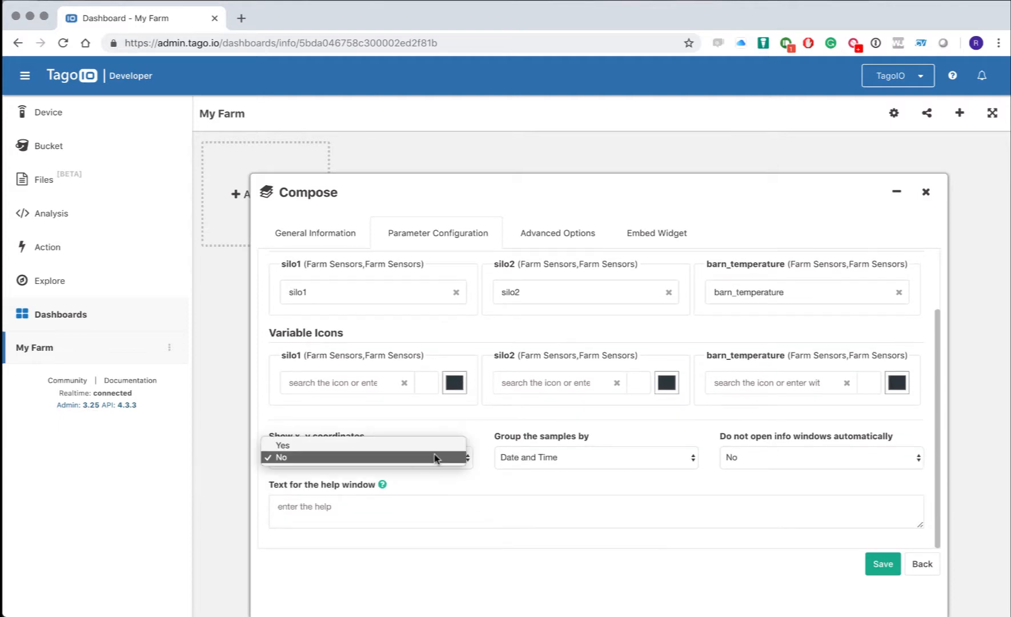
{"action": "left_click", "coordinate": [392, 446]}
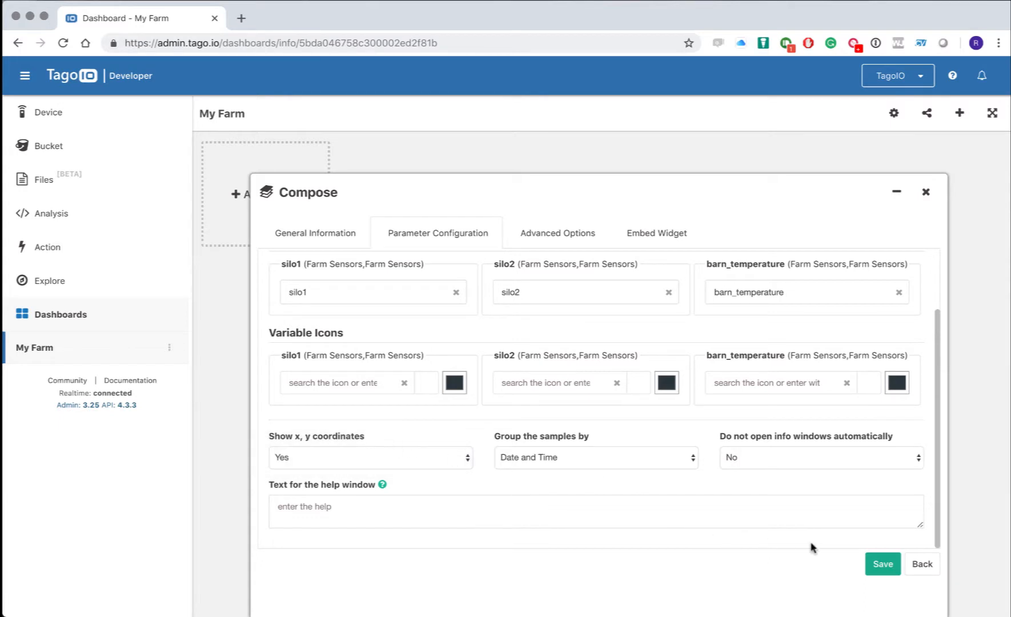
{"action": "left_click", "coordinate": [879, 566]}
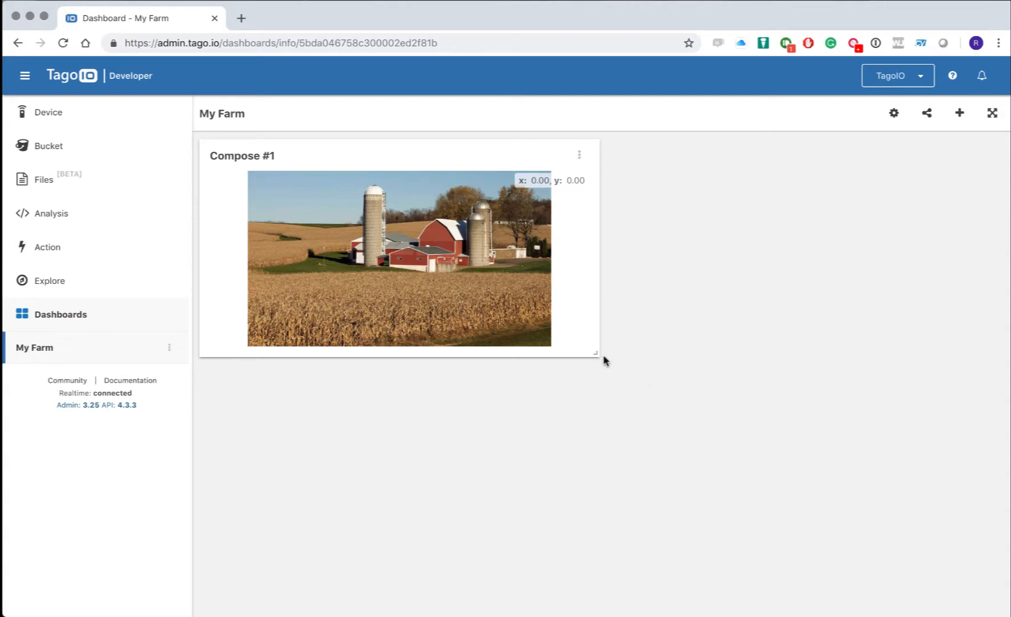
{"action": "left_click_drag", "start_coordinate": [604, 357], "coordinate": [919, 586]}
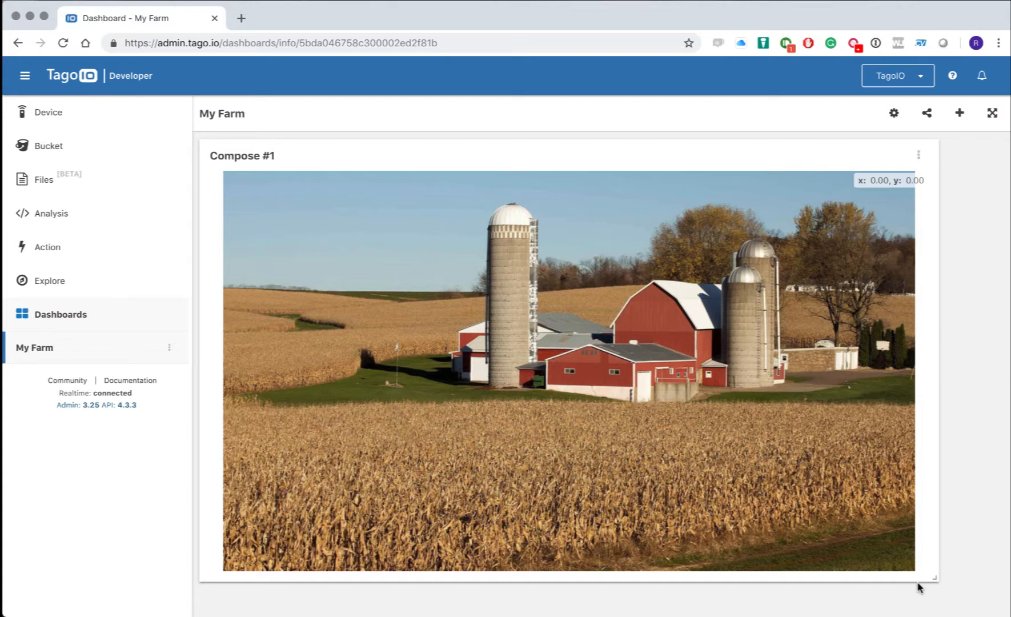
Open the Device Emulator in a separate browser tab and build a data package with variable, value, unit and metadata fields.
{"action": "left_click", "coordinate": [120, 124], "text": "super"}
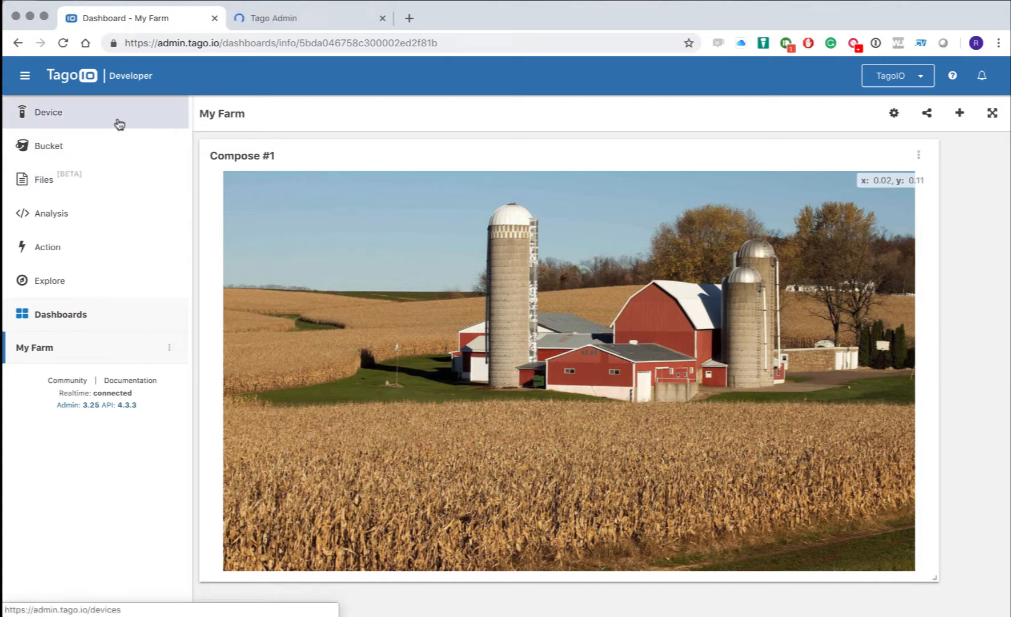
{"action": "left_click", "coordinate": [258, 25]}
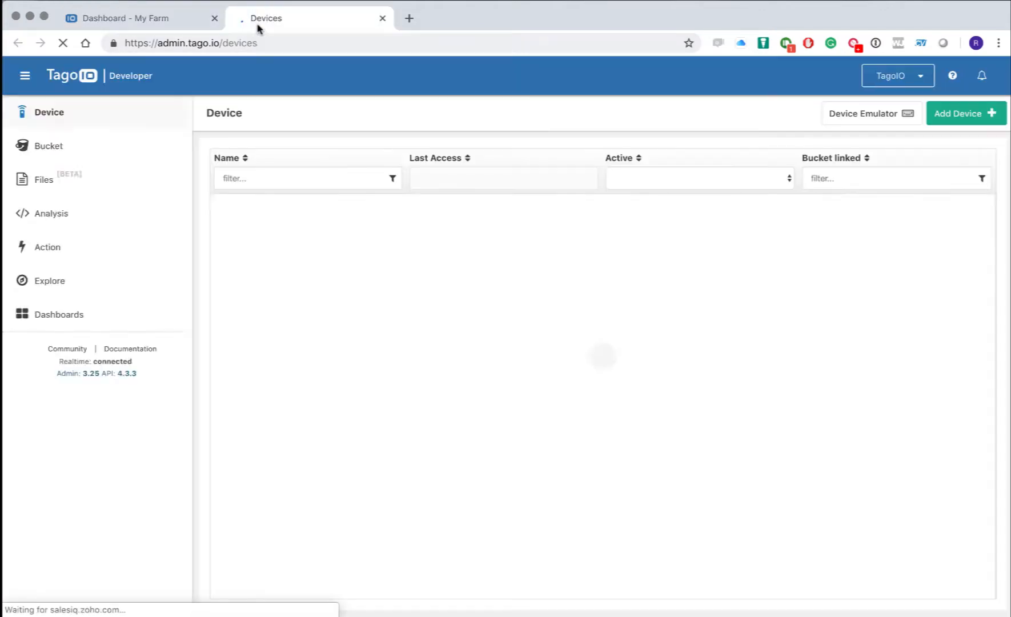
{"action": "left_click", "coordinate": [888, 114]}
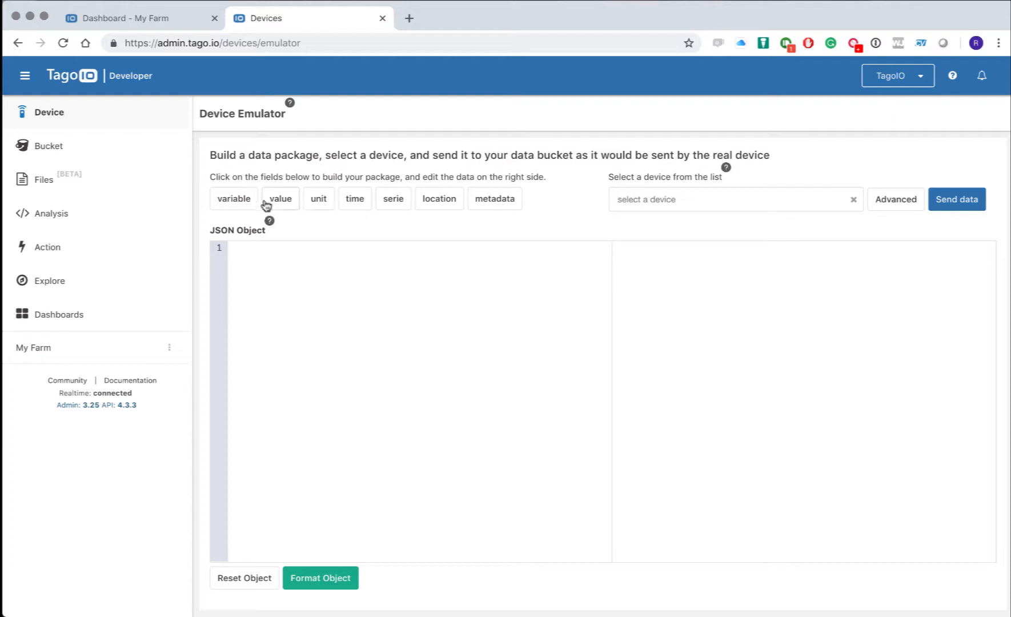
{"action": "left_click", "coordinate": [239, 199]}
{"action": "left_click", "coordinate": [281, 200]}
{"action": "left_click", "coordinate": [321, 200]}
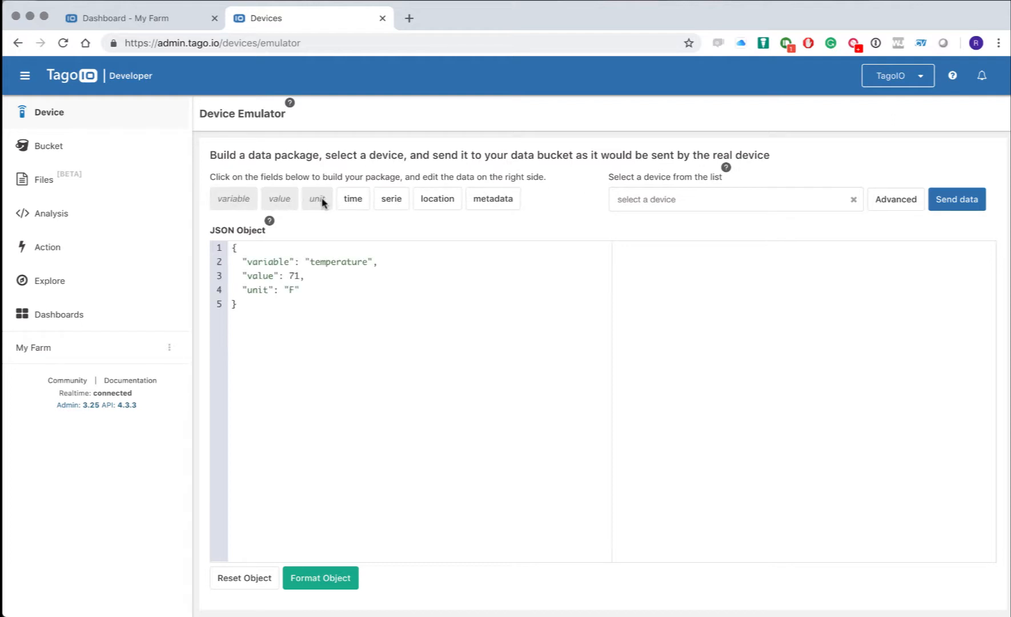
{"action": "left_click", "coordinate": [489, 201]}
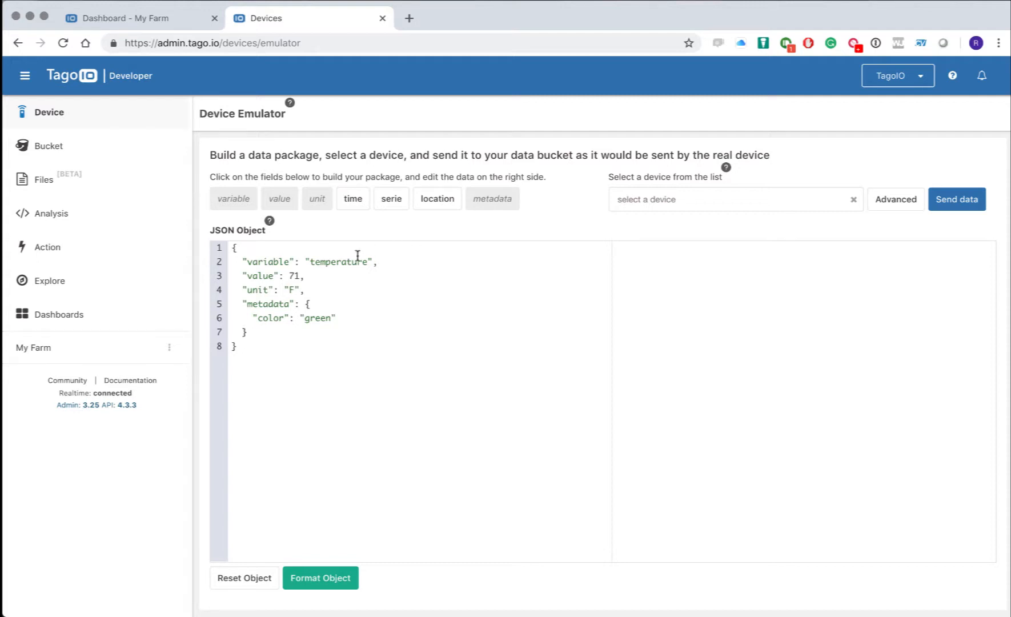
Set the data package's variable to silo1, its value to 35 and its unit to %.
{"action": "double_click", "coordinate": [337, 262]}
{"action": "type", "text": "silo"}
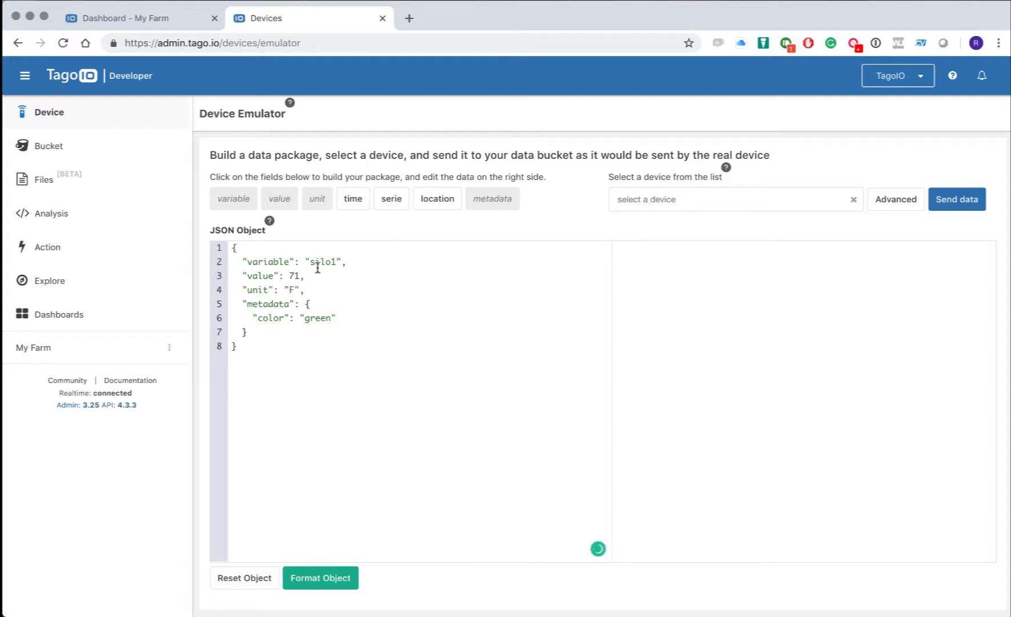
{"action": "type", "text": "1"}
{"action": "double_click", "coordinate": [296, 275]}
{"action": "type", "text": "35"}
Replace the metadata contents with "x": 1 and "y": 1, and choose Farm Sensors as the target device.
{"action": "left_click_drag", "start_coordinate": [242, 331], "coordinate": [311, 304]}
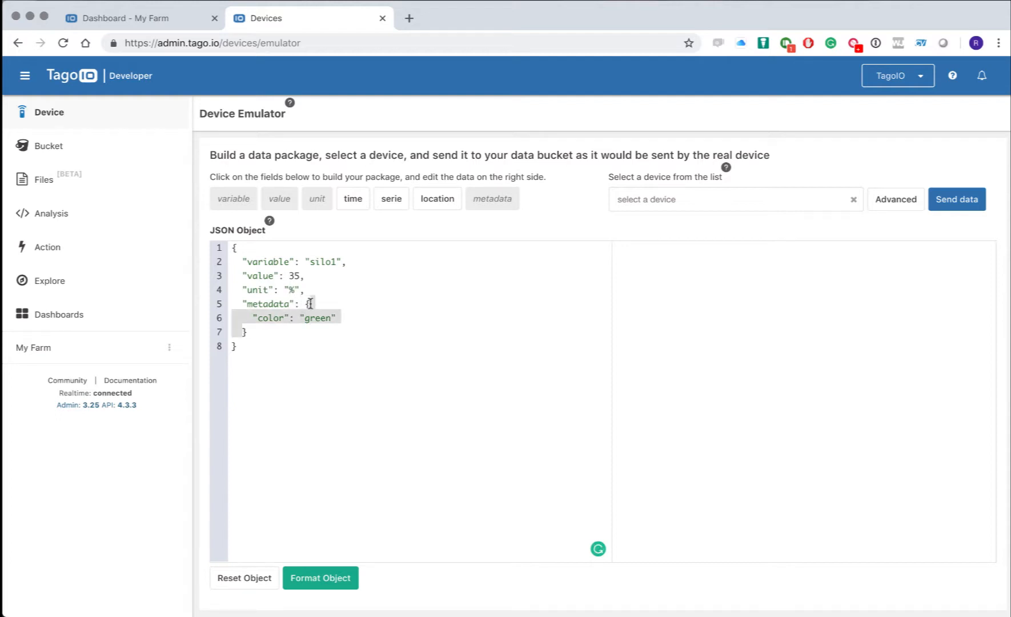
{"action": "type", "text": "\"x\""}
{"action": "type", "text": ": 1, "}
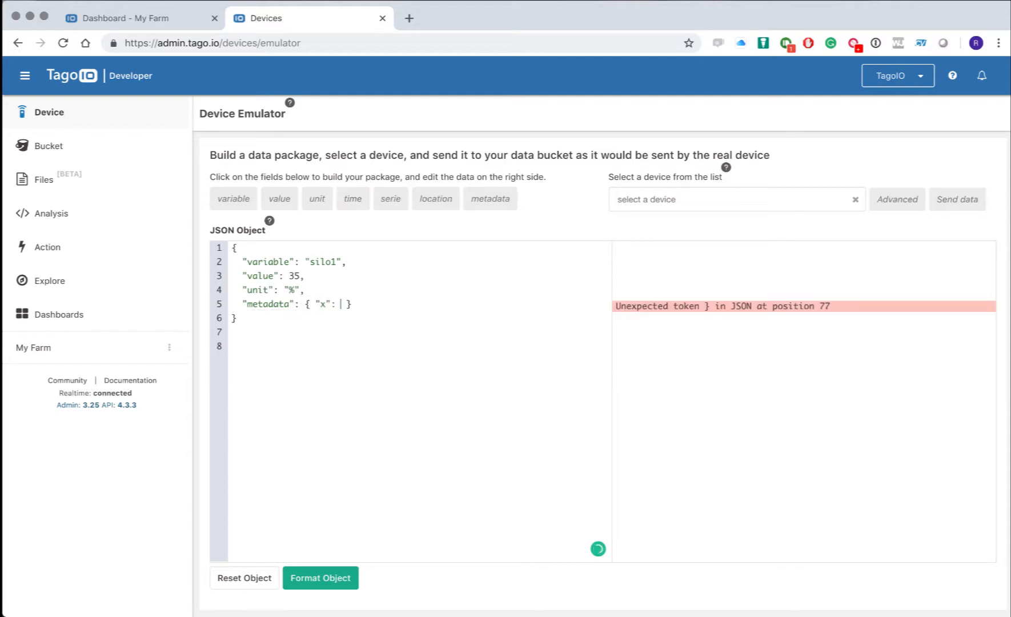
{"action": "type", "text": "\"y\": 1"}
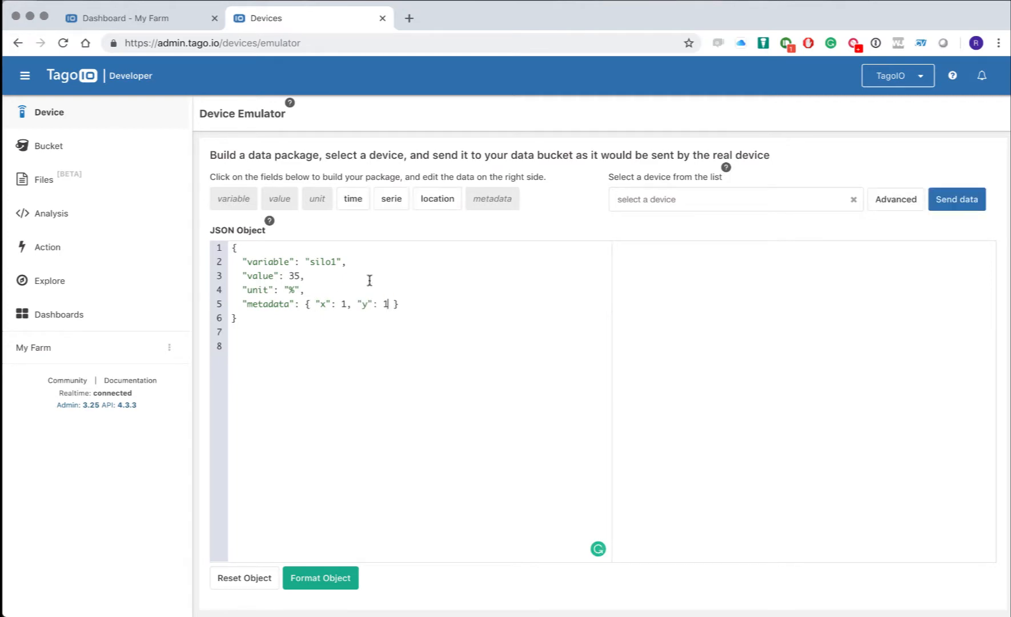
{"action": "left_click", "coordinate": [625, 202]}
{"action": "left_click", "coordinate": [651, 221]}
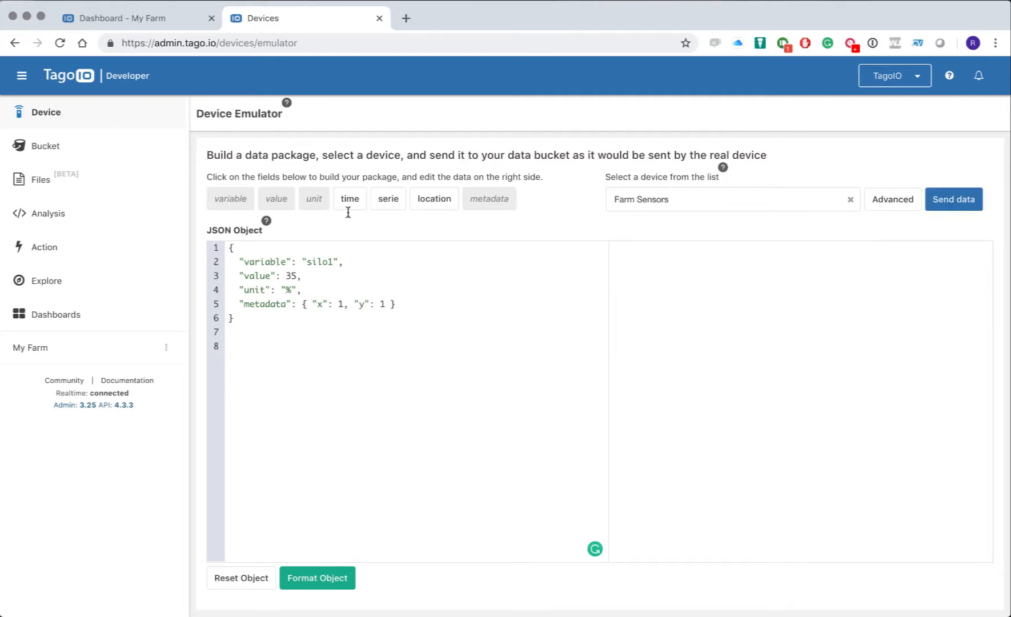
Look up the tall silo's coordinates on the My Farm image, set the metadata to x 0.40 and y 0.14, and send the data.
{"action": "left_click", "coordinate": [140, 18]}
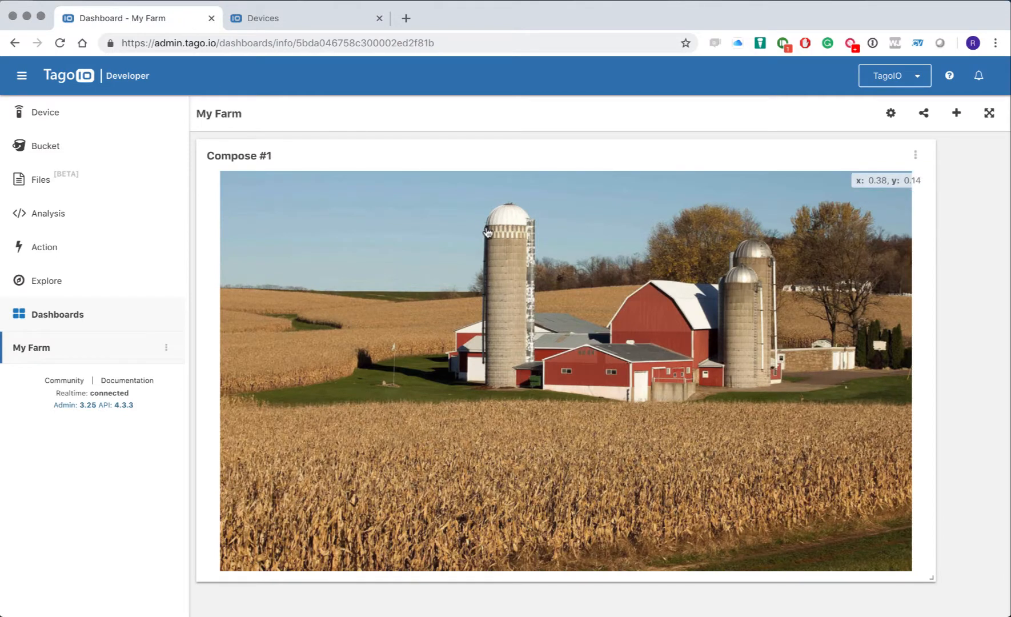
{"action": "left_click", "coordinate": [282, 18]}
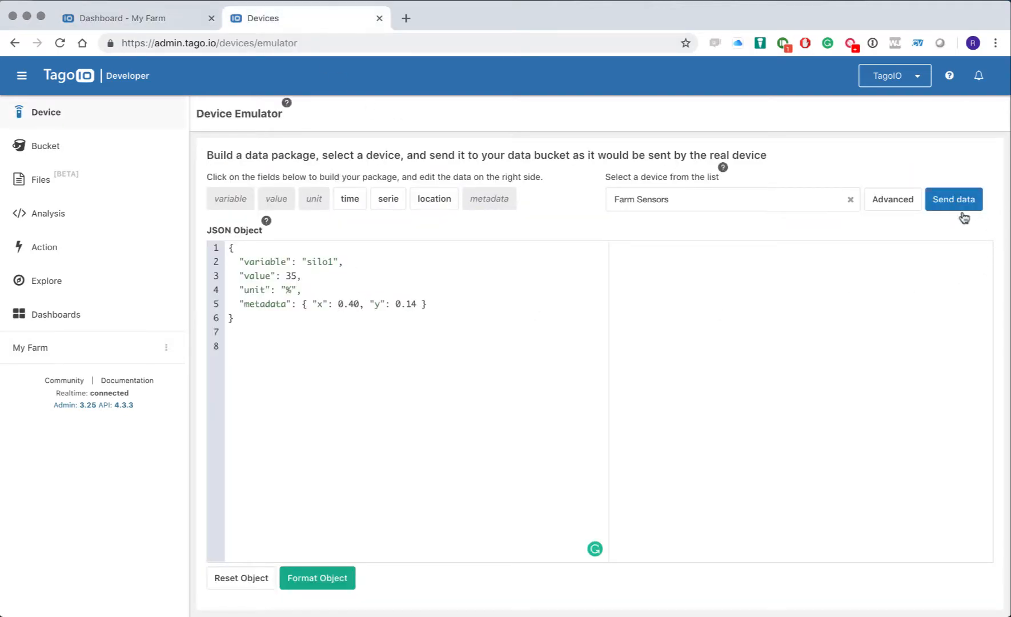
{"action": "left_click", "coordinate": [957, 204]}
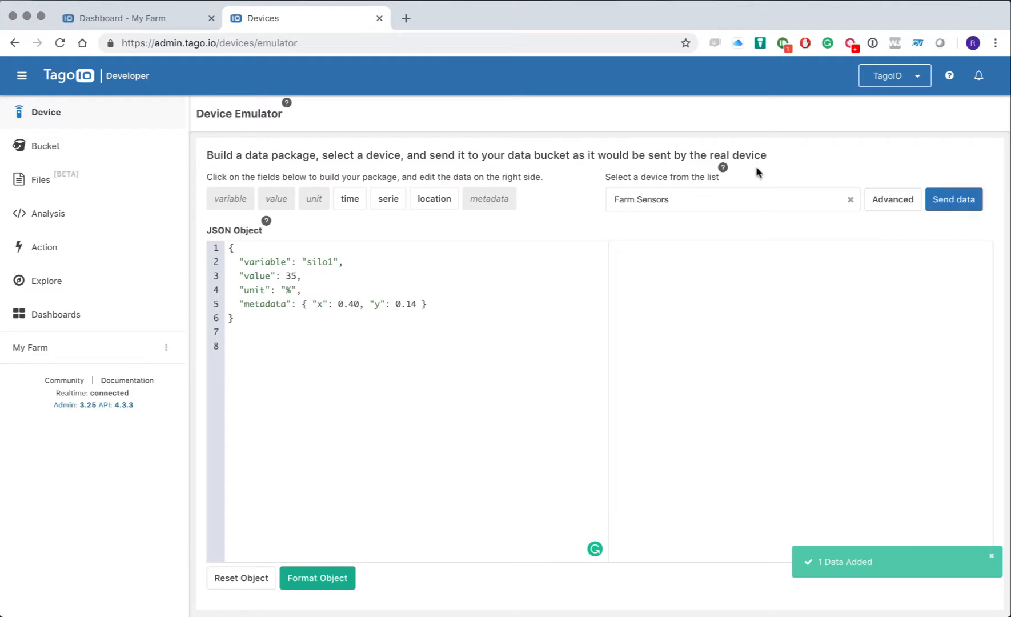
Check the silo1 marker on the dashboard, and change the emulator package's metadata to x 0.75 and y 0.29.
{"action": "left_click", "coordinate": [185, 20]}
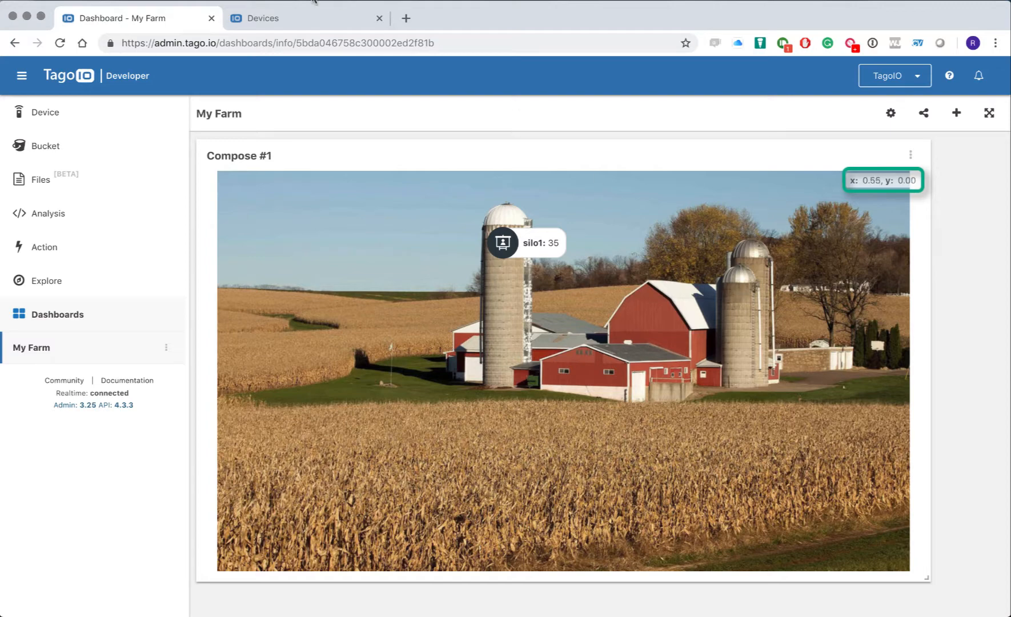
{"action": "left_click", "coordinate": [256, 18]}
{"action": "left_click_drag", "start_coordinate": [348, 304], "coordinate": [417, 302]}
{"action": "type", "text": "75"}
{"action": "type", "text": "29"}
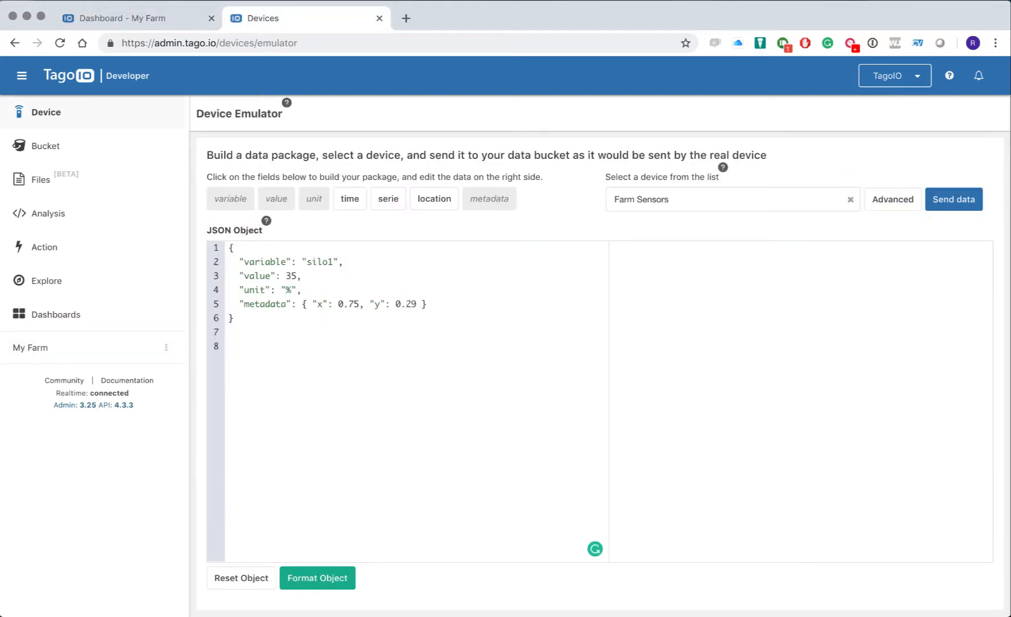
Change the package's variable to silo2 and its value to 70, send the data, and return to the My Farm dashboard.
{"action": "type", "text": "70"}
{"action": "left_click", "coordinate": [941, 198]}
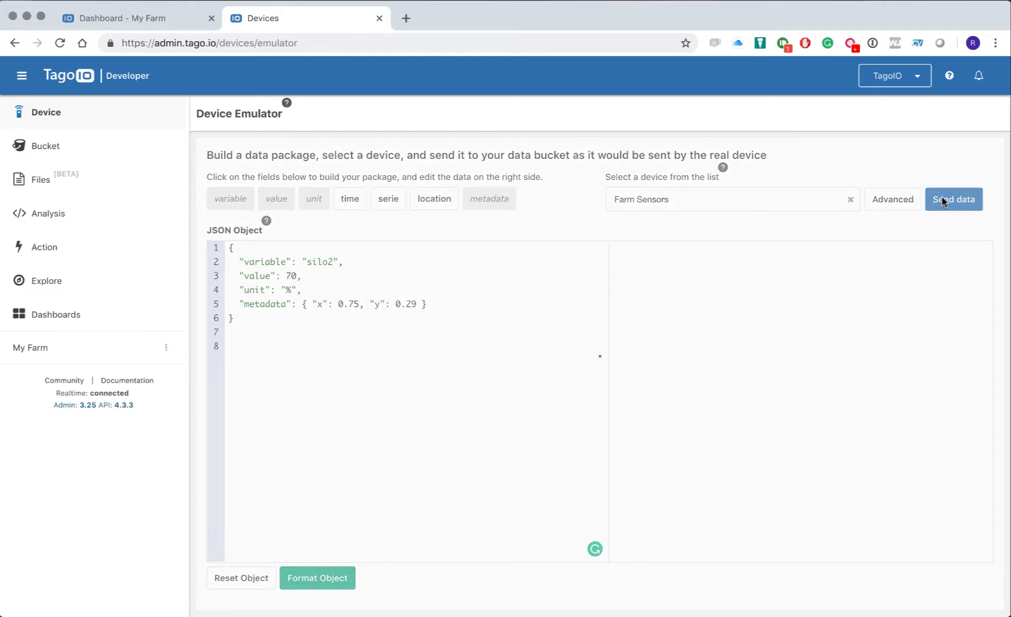
{"action": "left_click", "coordinate": [171, 18]}
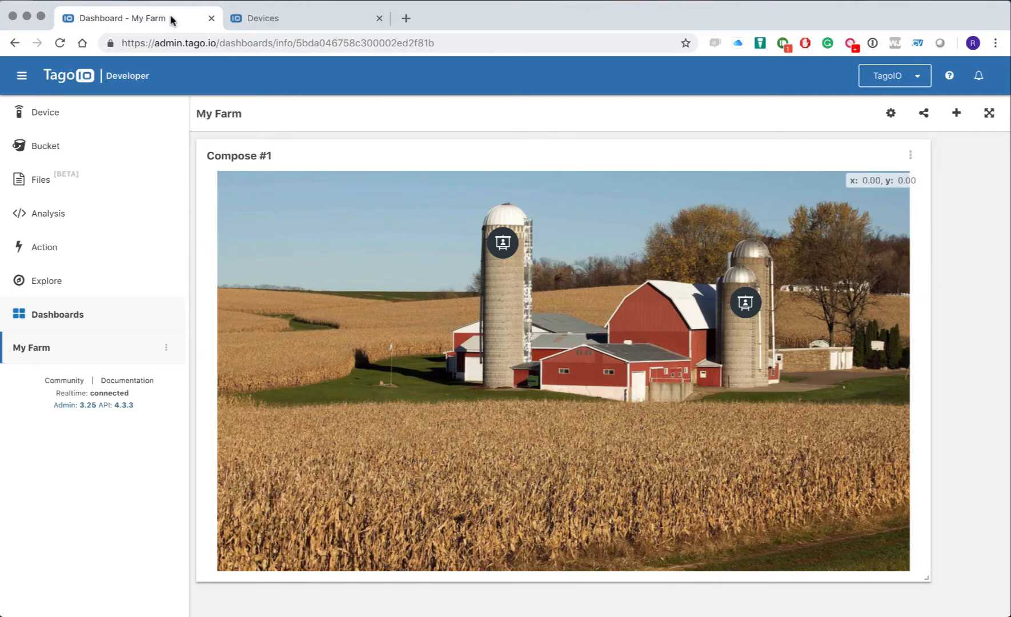
Show both silo readings on the farm image, and send barn_temperature with value 75, unit F, x 0.61 and y 0.33 from the emulator.
{"action": "mouse_move", "coordinate": [740, 309]}
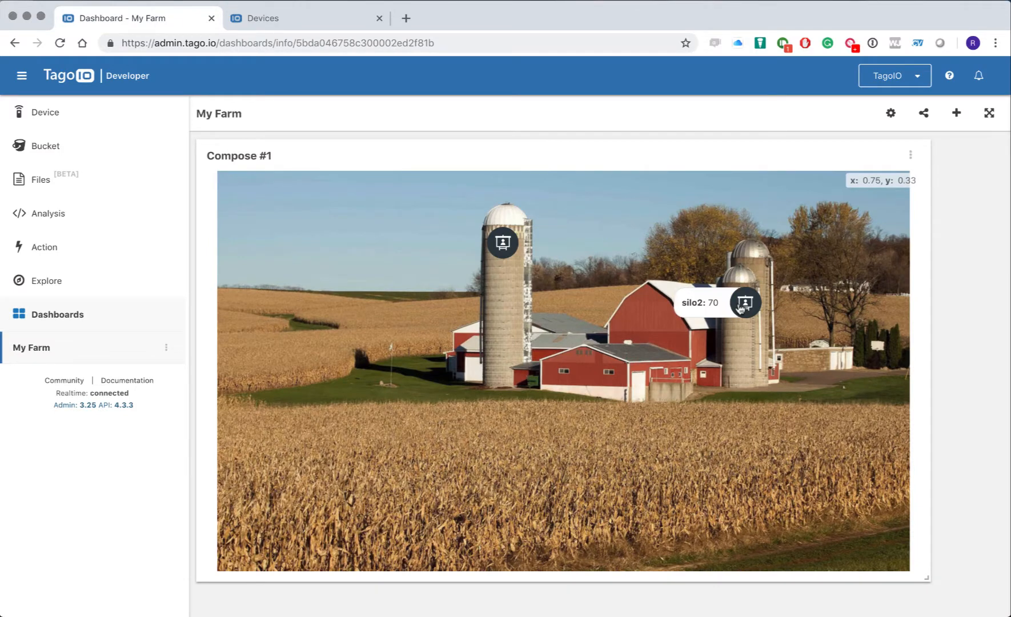
{"action": "mouse_move", "coordinate": [503, 244]}
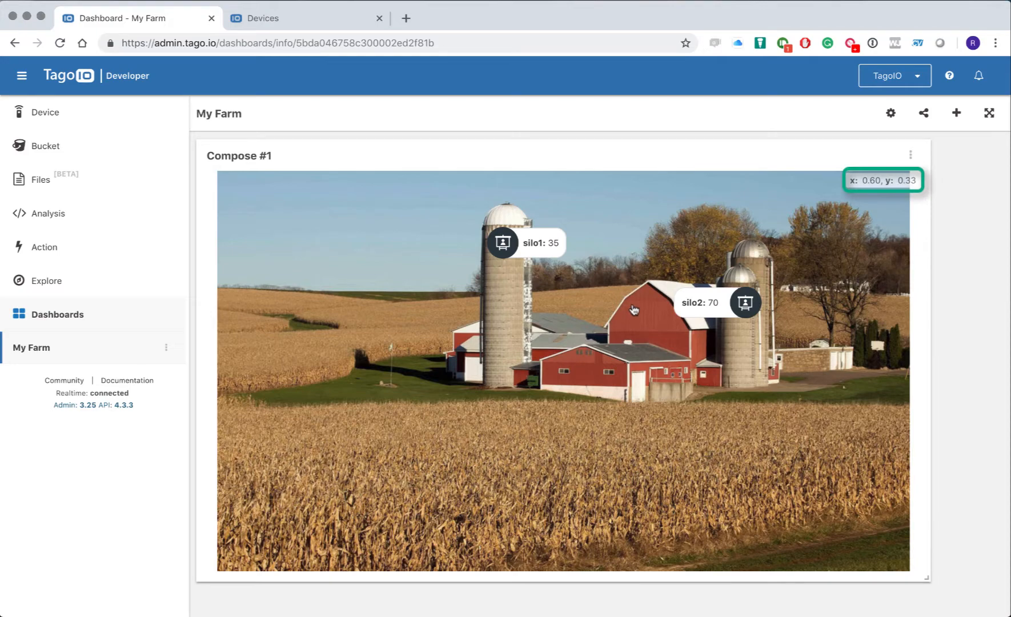
{"action": "left_click", "coordinate": [320, 25]}
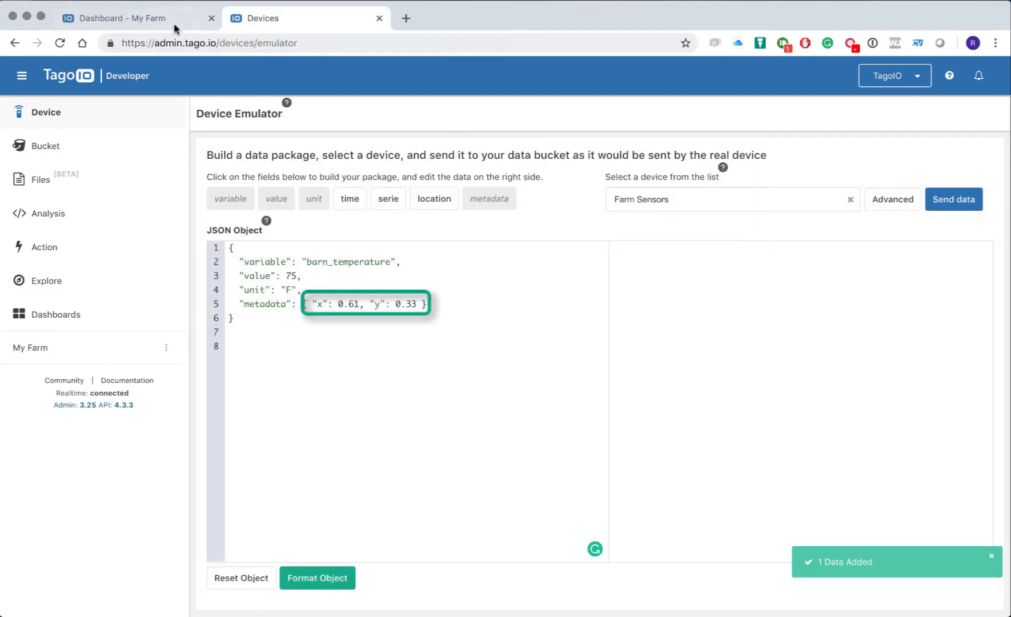
{"action": "left_click", "coordinate": [172, 23]}
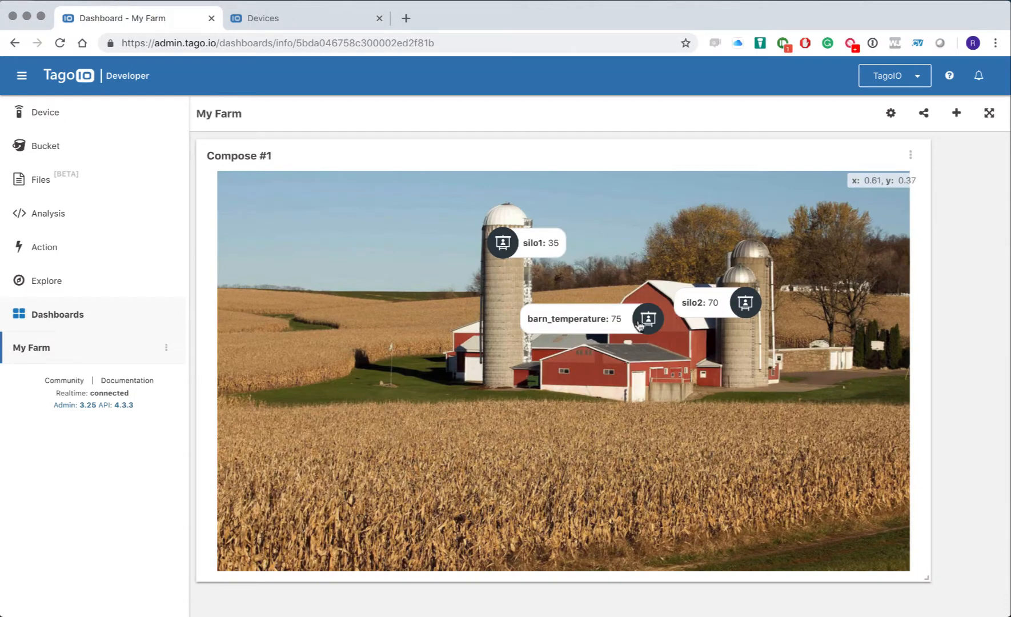
Add "color": "red" to the barn_temperature metadata, send the data, and check the marker on the dashboard.
{"action": "left_click", "coordinate": [338, 23]}
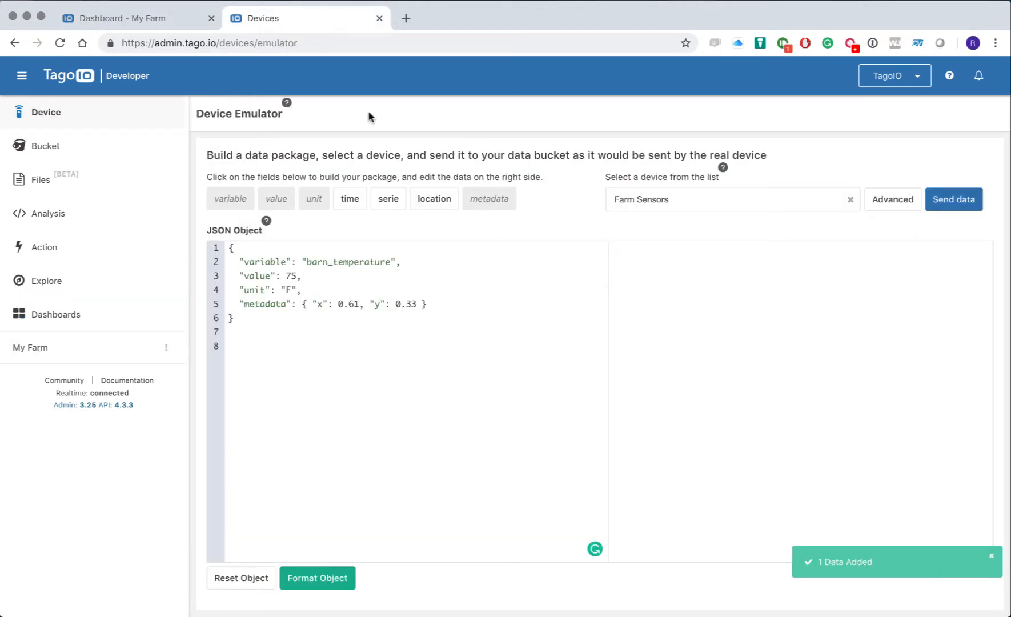
{"action": "left_click", "coordinate": [439, 298]}
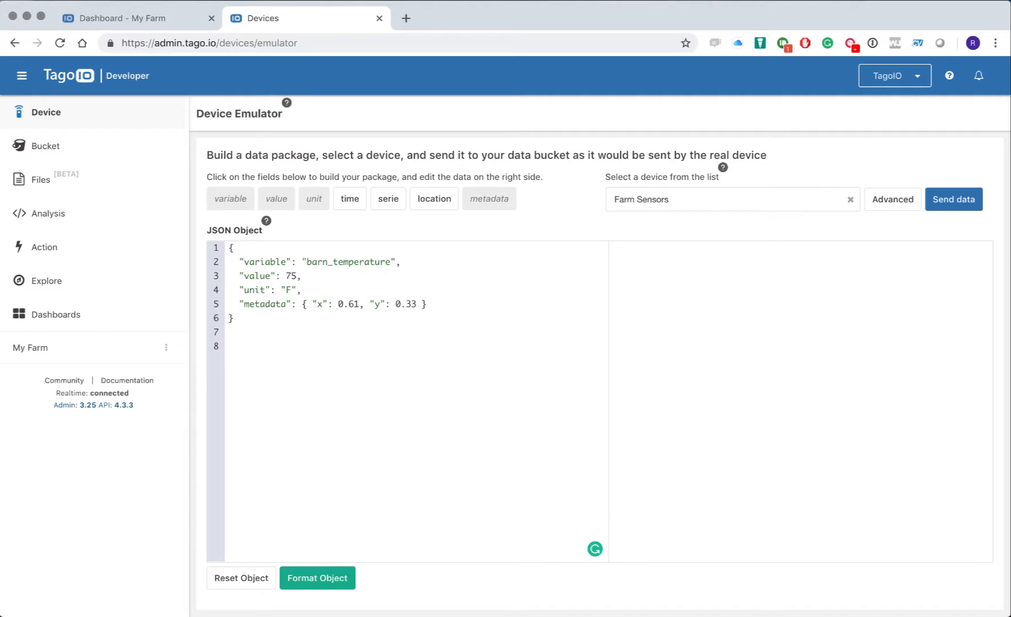
{"action": "type", "text": ", \"color\": \"red"}
{"action": "left_click", "coordinate": [938, 199]}
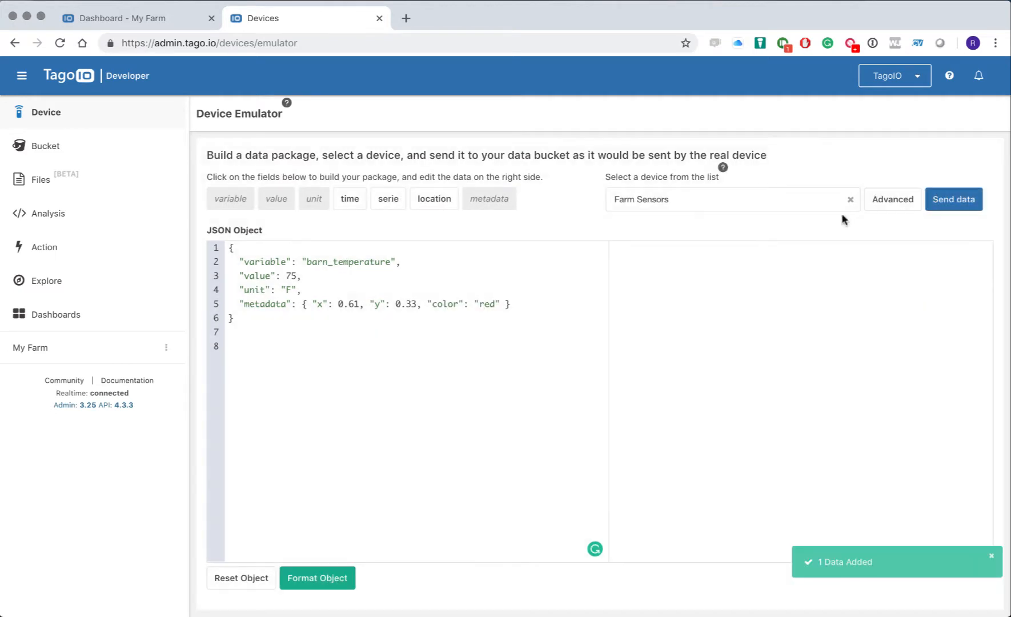
{"action": "left_click", "coordinate": [200, 27]}
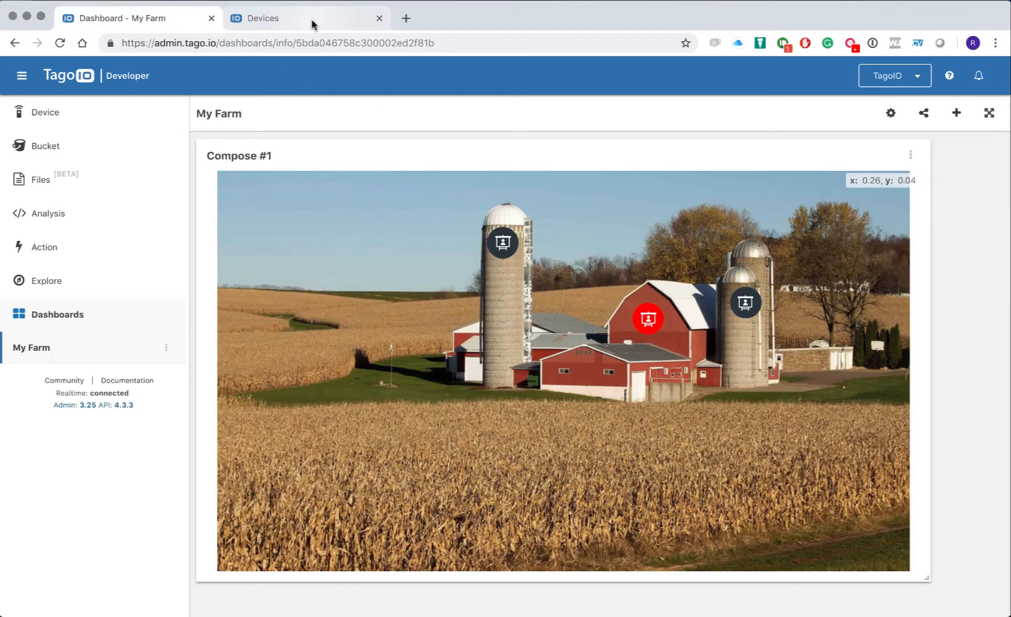
Set the silo1 variable icon of the Compose widget to level-up and save the widget.
{"action": "left_click", "coordinate": [911, 155]}
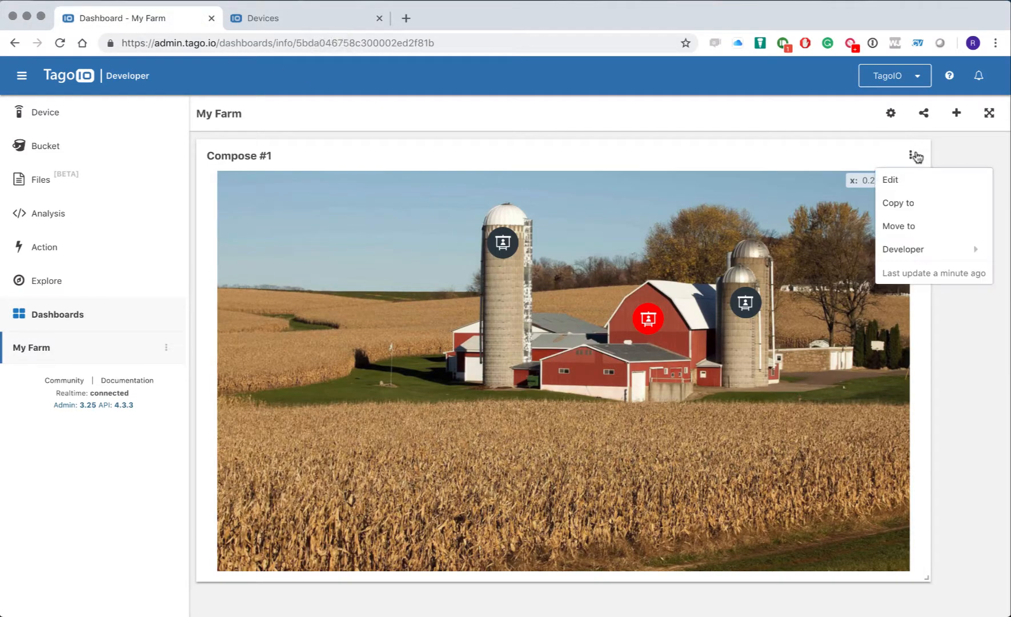
{"action": "left_click", "coordinate": [902, 179]}
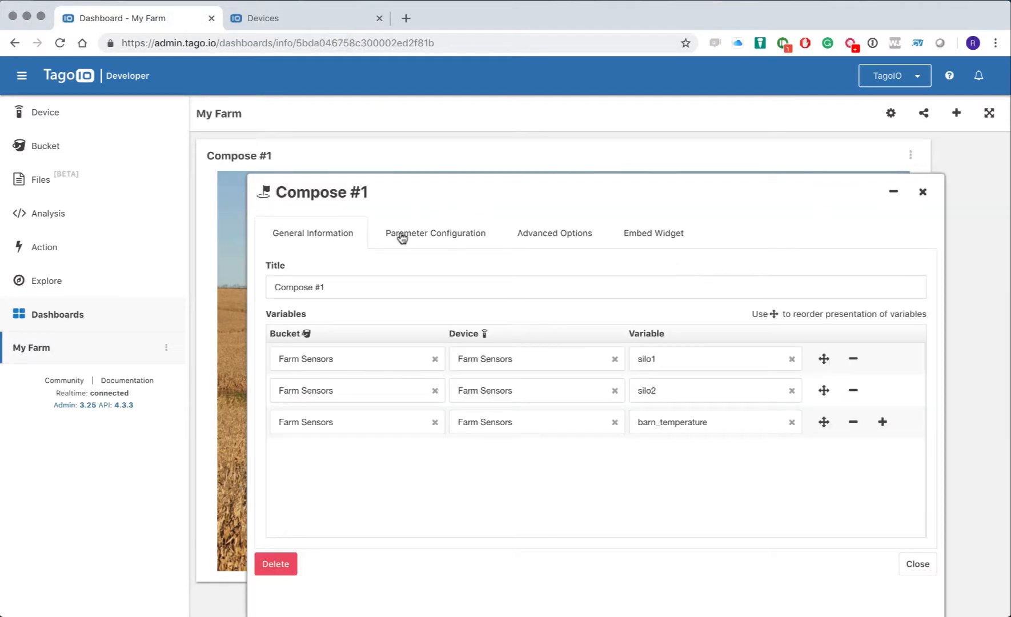
{"action": "left_click", "coordinate": [401, 234]}
{"action": "left_click", "coordinate": [330, 455]}
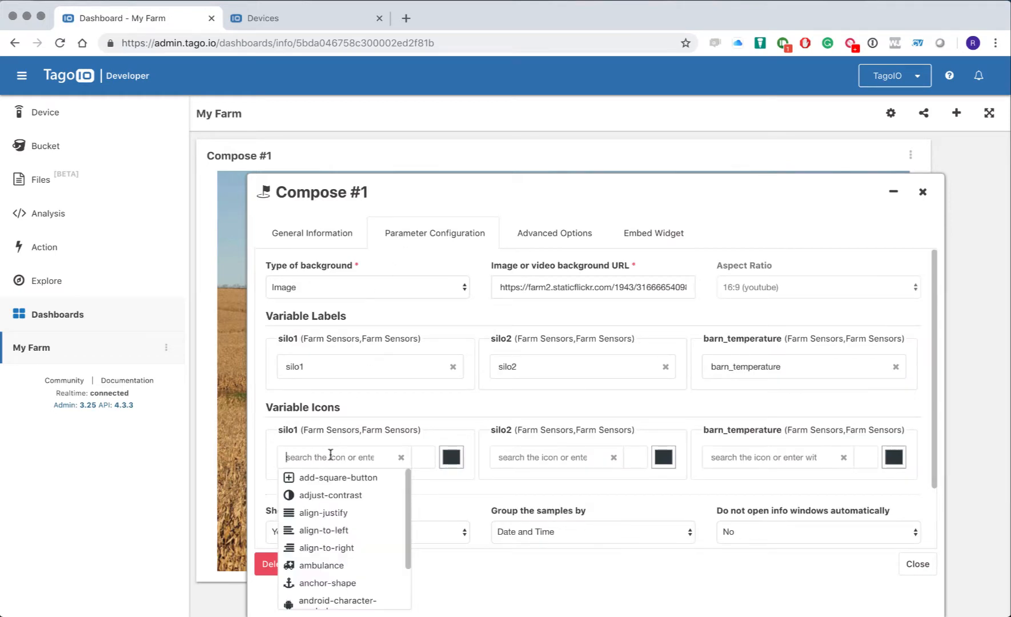
{"action": "type", "text": "level"}
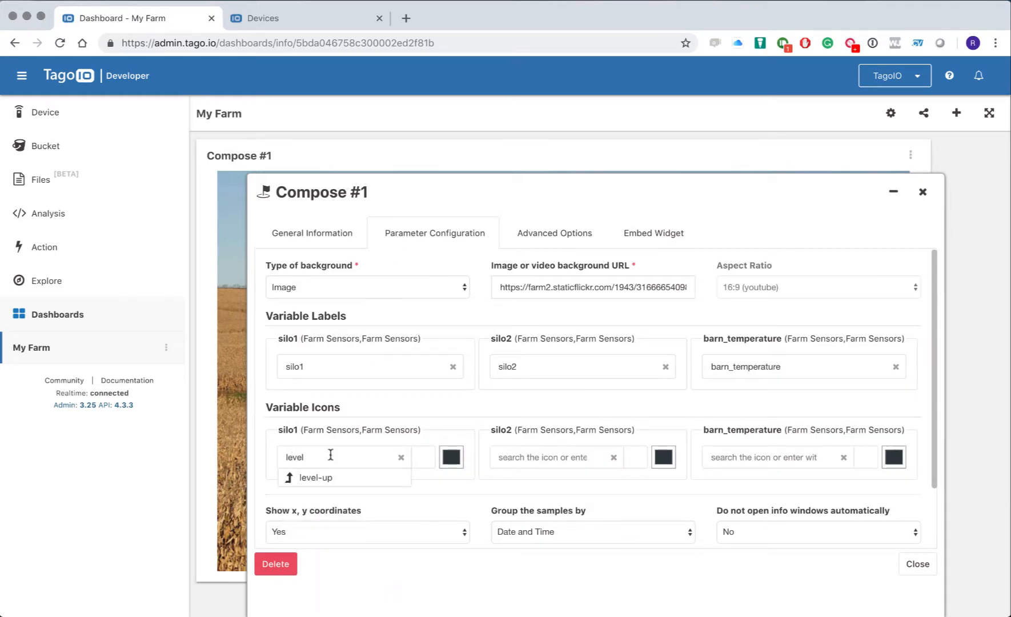
{"action": "left_click", "coordinate": [329, 478]}
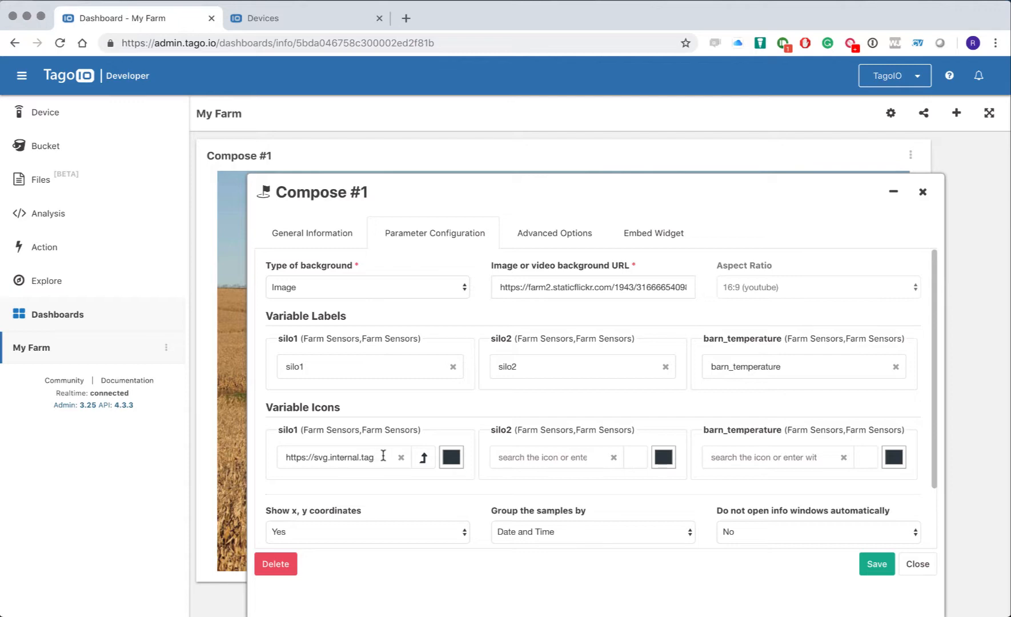
{"action": "left_click", "coordinate": [877, 564]}
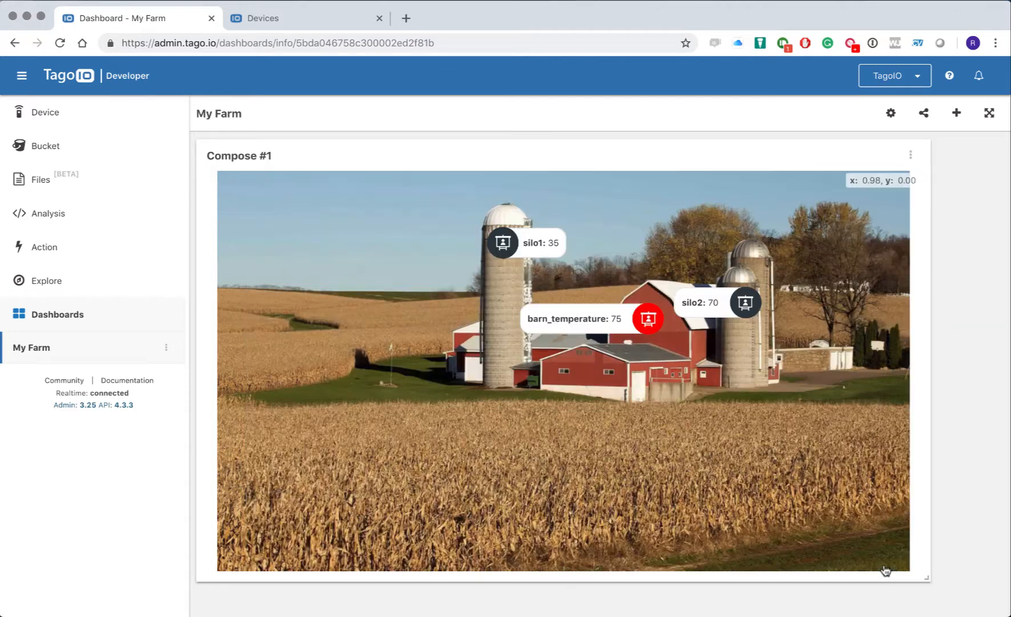
{"action": "left_click", "coordinate": [288, 25]}
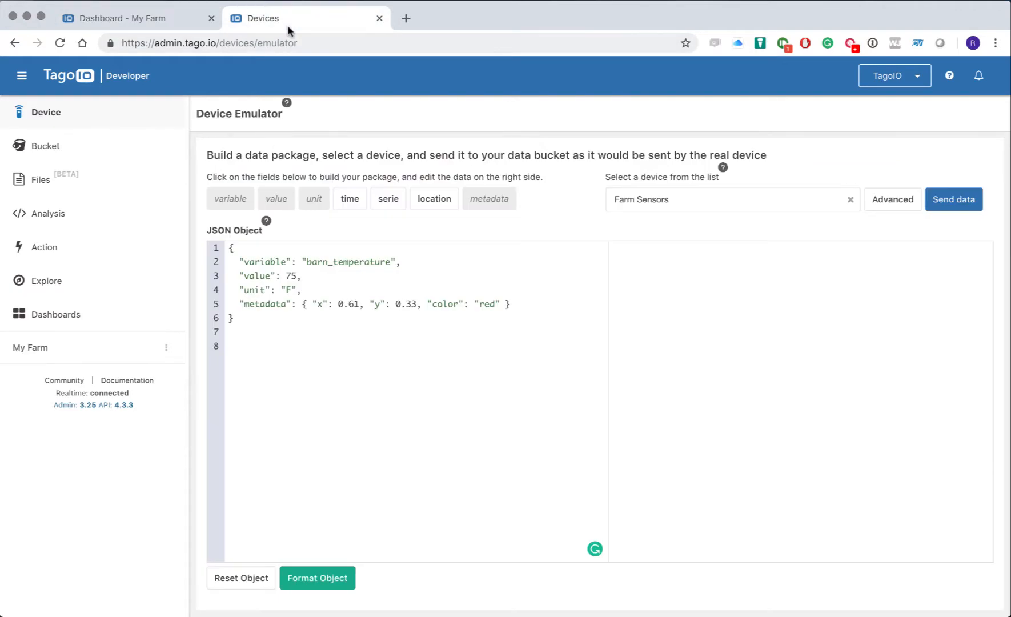
{"action": "left_click", "coordinate": [502, 304]}
{"action": "type", "text": ", \""}
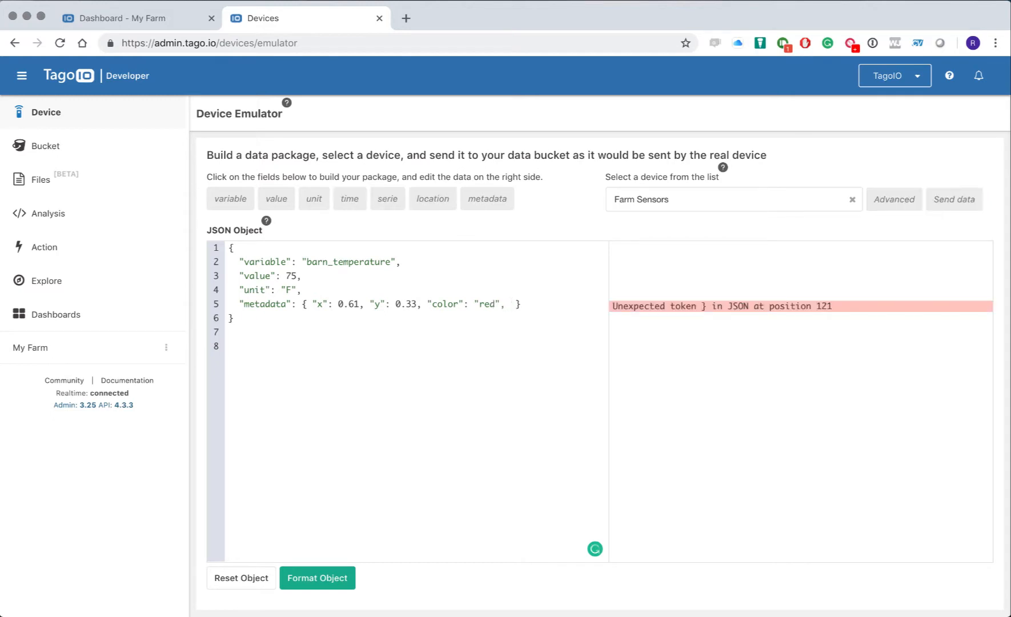
{"action": "type", "text": "icon\": \""}
{"action": "type", "text": "https://svg.internal.tago.io/sun.svg"}
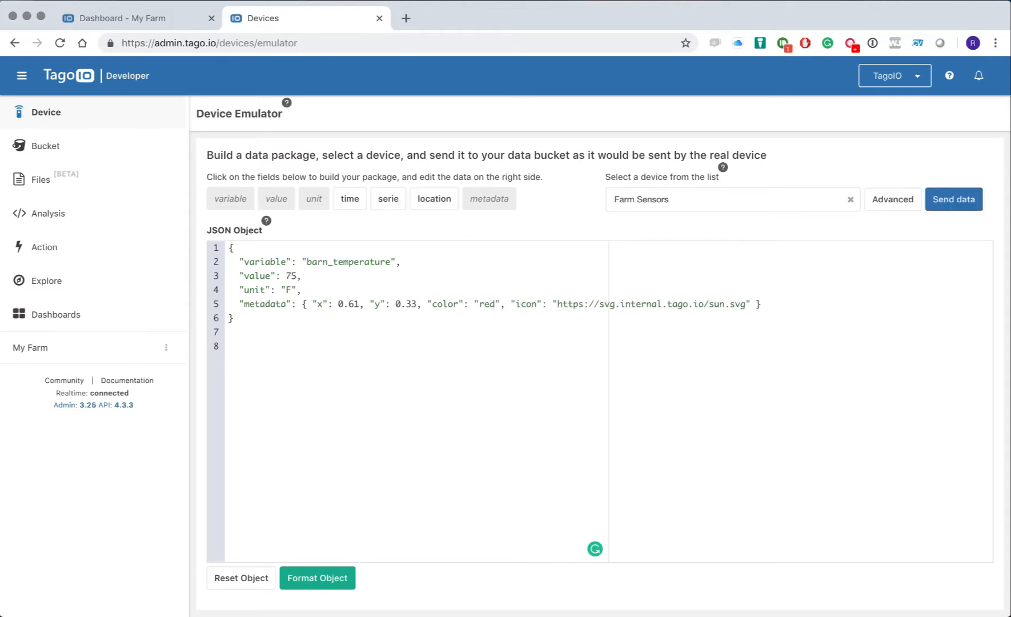
Format the JSON object, change the metadata color to yellow, and send the data.
{"action": "left_click", "coordinate": [313, 580]}
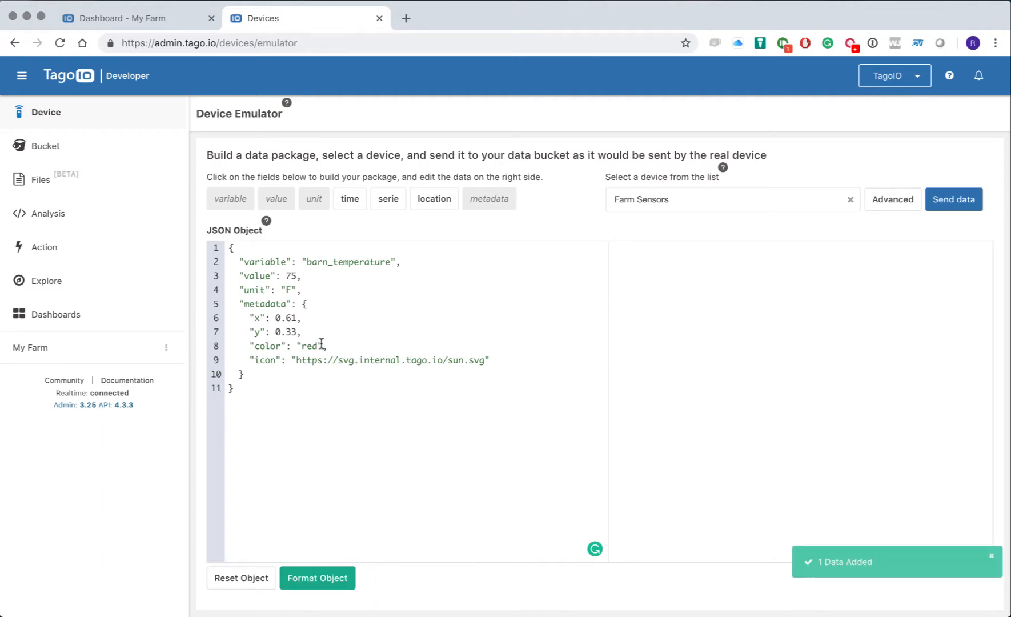
{"action": "double_click", "coordinate": [308, 344]}
{"action": "type", "text": "yellow"}
{"action": "left_click", "coordinate": [942, 205]}
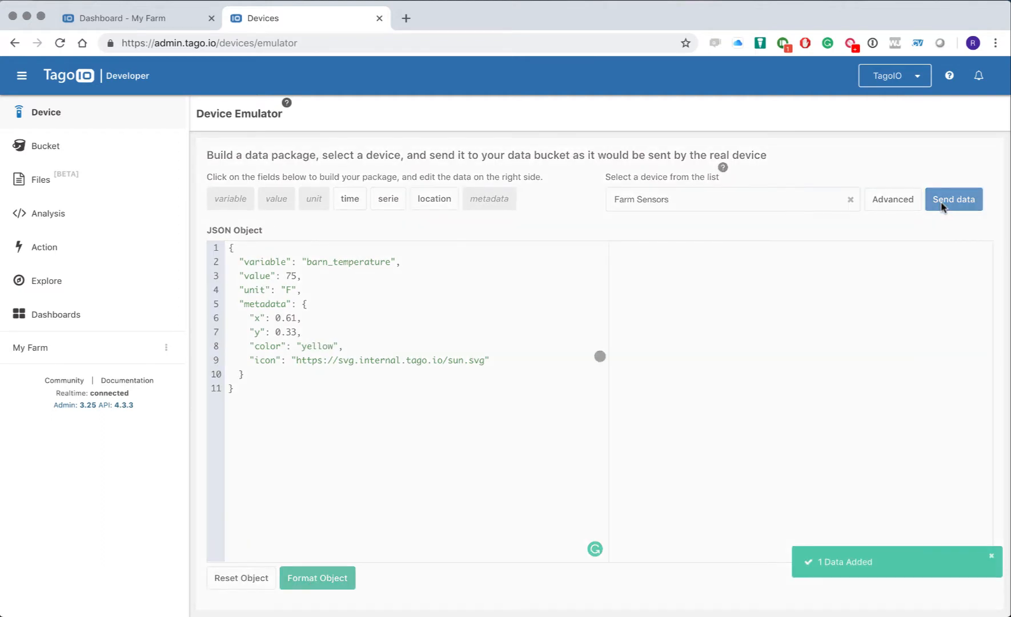
Add two tabs titled Dashboard and Sensors to the My Farm dashboard and save its settings.
{"action": "left_click", "coordinate": [148, 26]}
{"action": "left_click", "coordinate": [889, 110]}
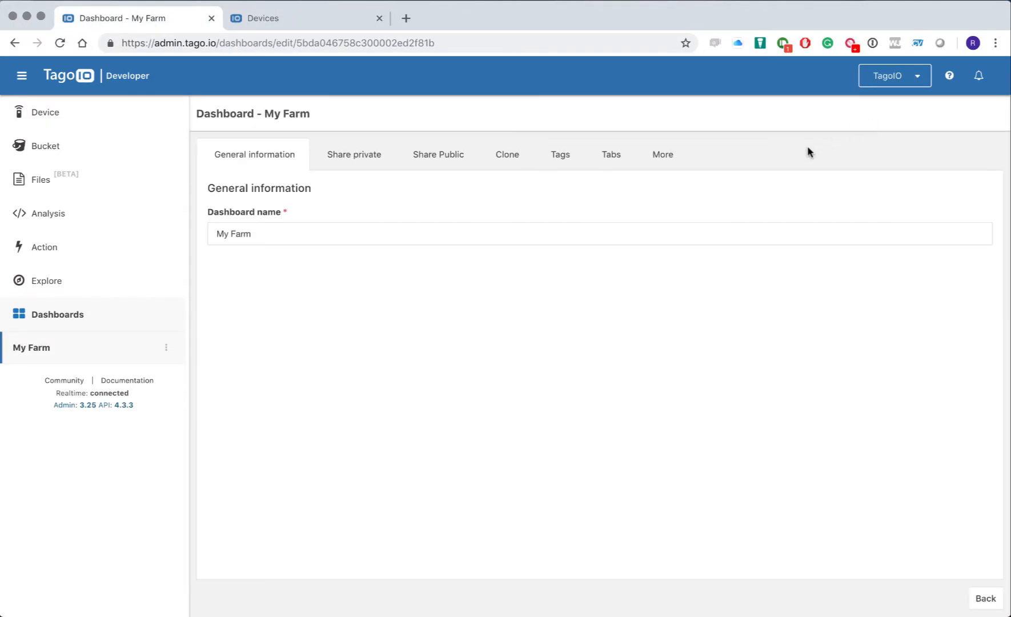
{"action": "left_click", "coordinate": [628, 155]}
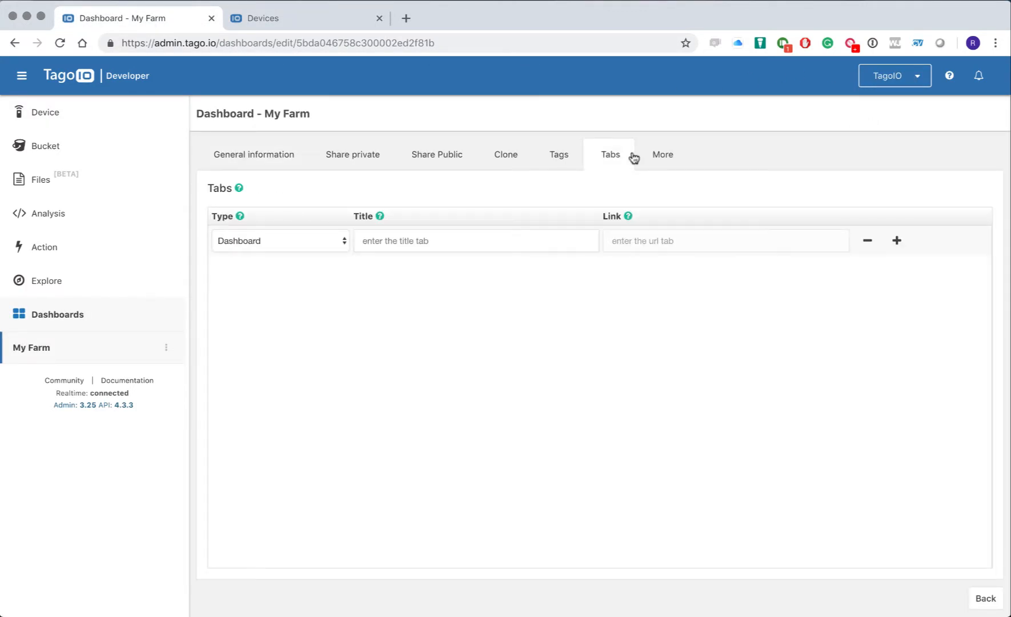
{"action": "type", "text": "Dashboard"}
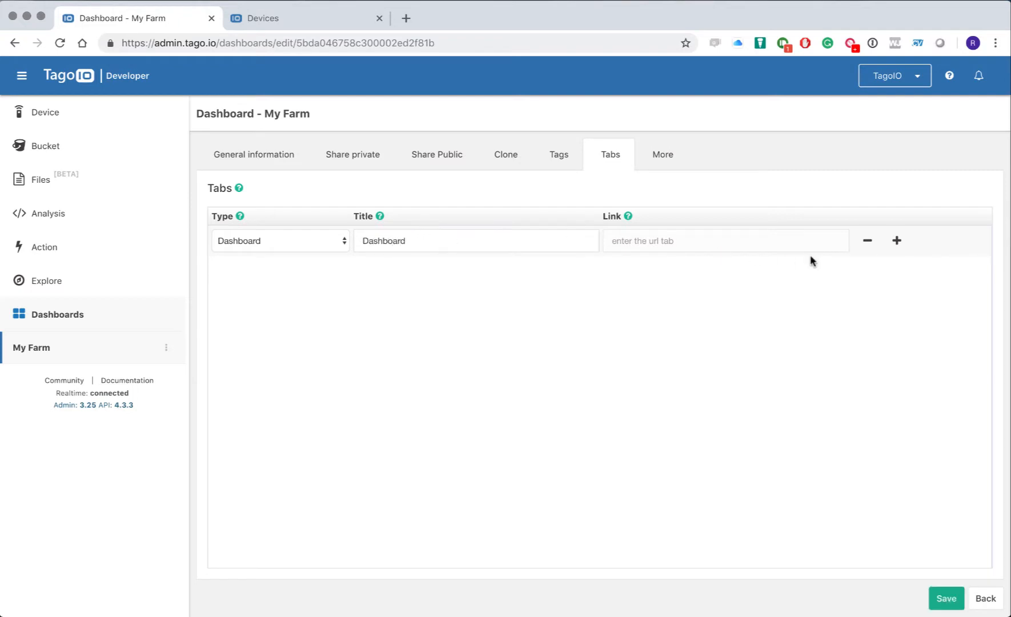
{"action": "left_click", "coordinate": [897, 241]}
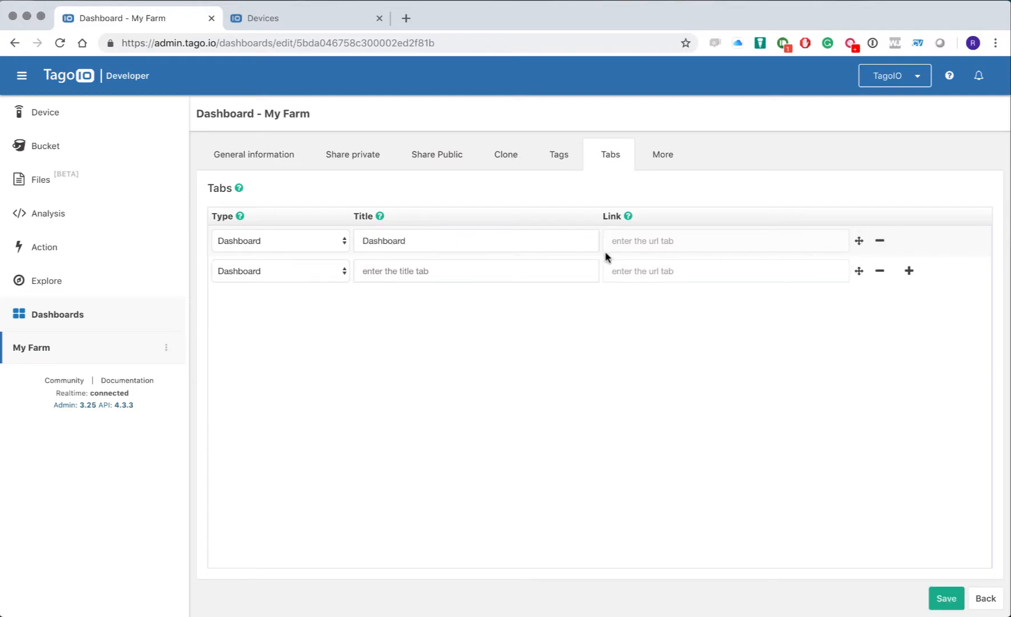
{"action": "type", "text": "Sensors"}
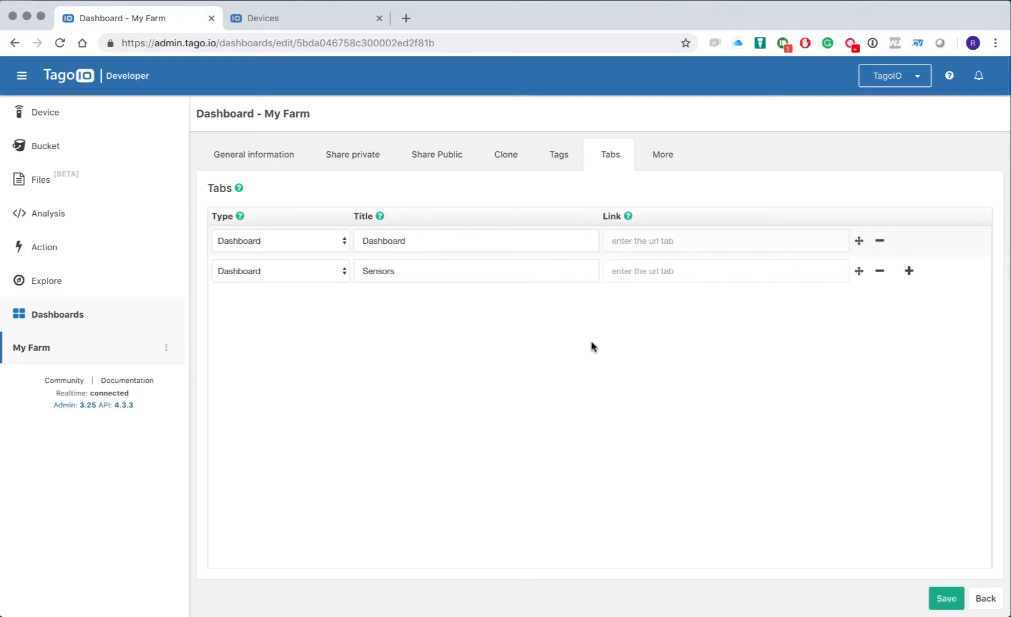
{"action": "left_click", "coordinate": [948, 599]}
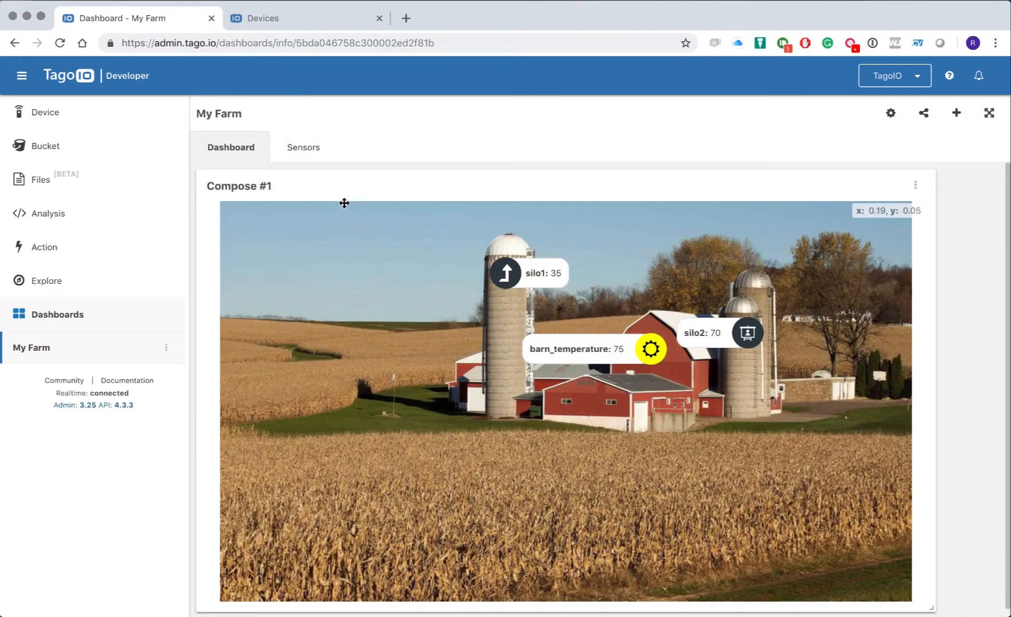
Add a Solid gauge widget for the barn_temperature variable to the dashboard's Sensors tab and save it.
{"action": "left_click", "coordinate": [317, 157]}
{"action": "left_click", "coordinate": [288, 217]}
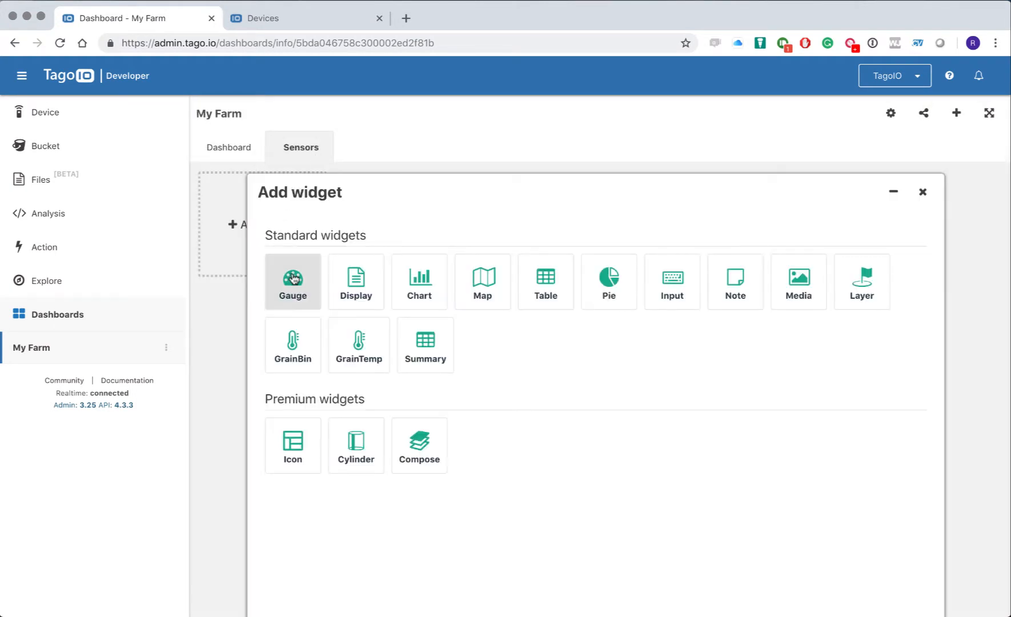
{"action": "left_click", "coordinate": [291, 280]}
{"action": "left_click", "coordinate": [649, 294]}
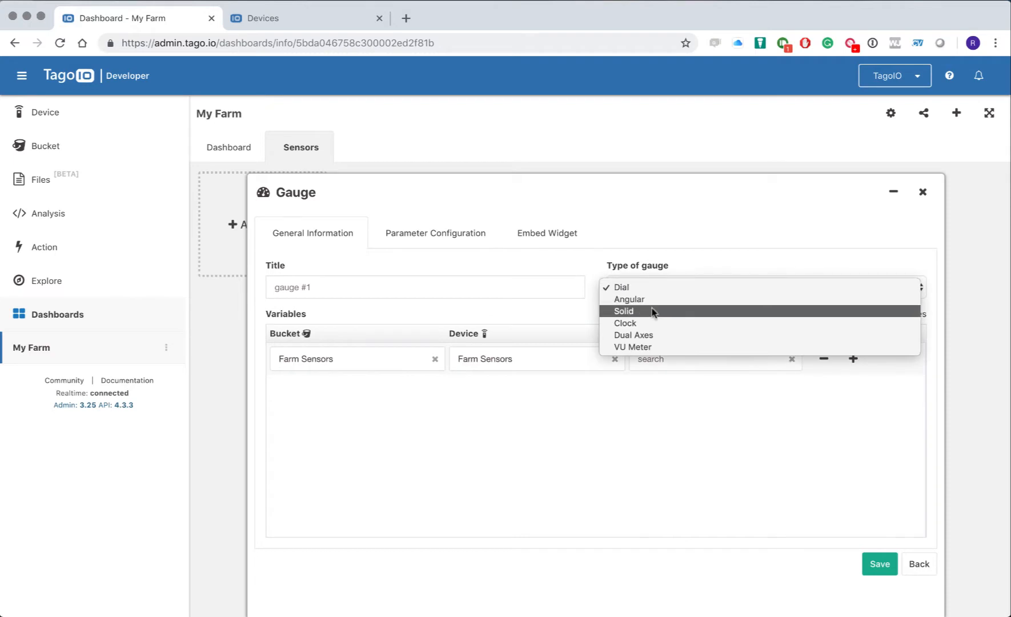
{"action": "left_click", "coordinate": [652, 311]}
{"action": "left_click", "coordinate": [653, 354]}
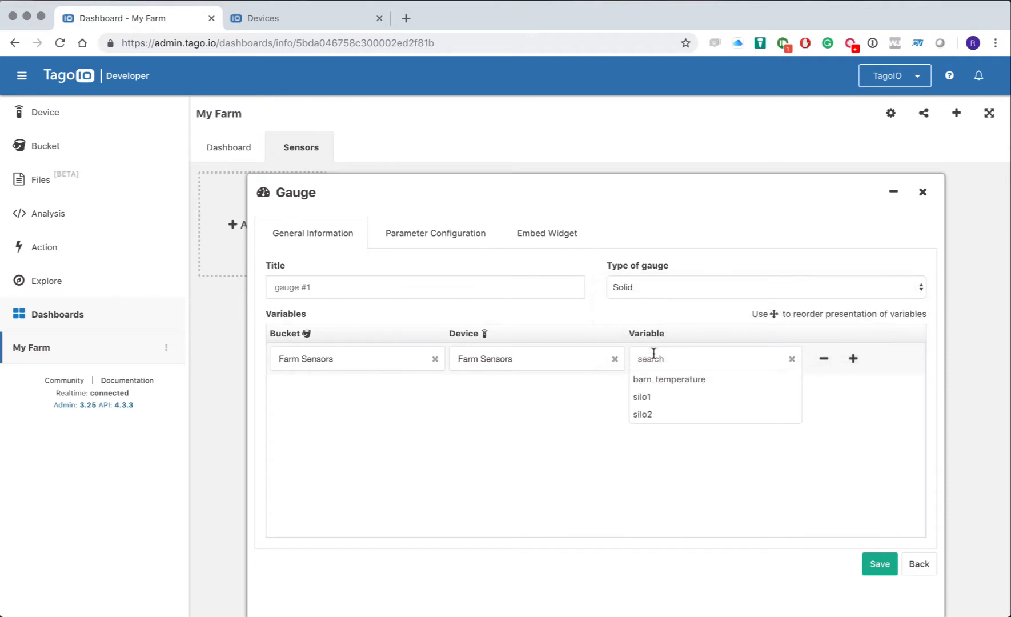
{"action": "left_click", "coordinate": [670, 380]}
{"action": "left_click", "coordinate": [879, 563]}
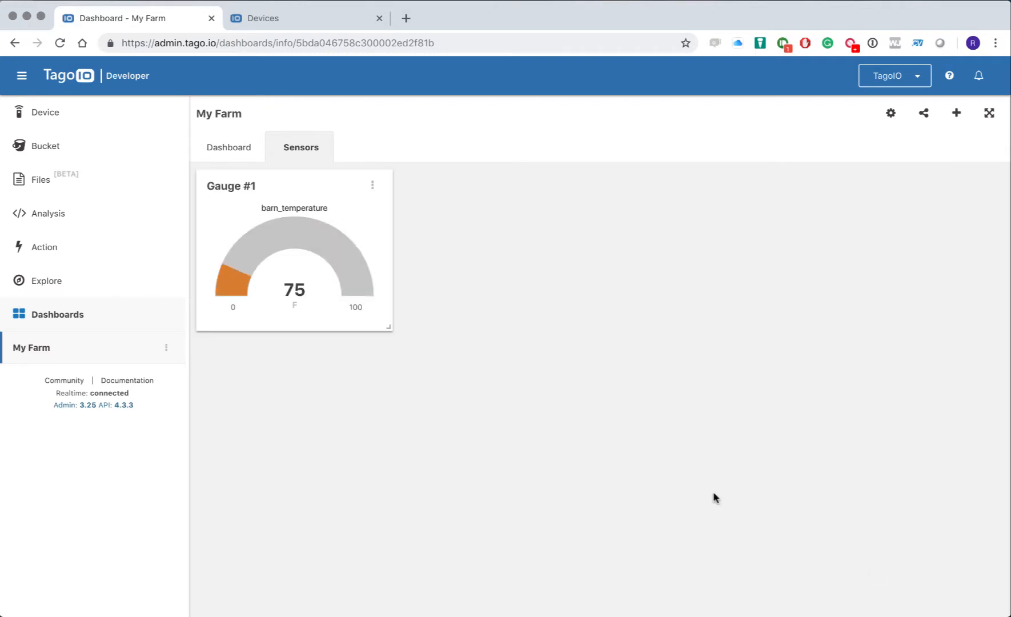
Select the embed URL inside the barn temperature gauge's embed code and save the widget.
{"action": "left_click", "coordinate": [373, 185]}
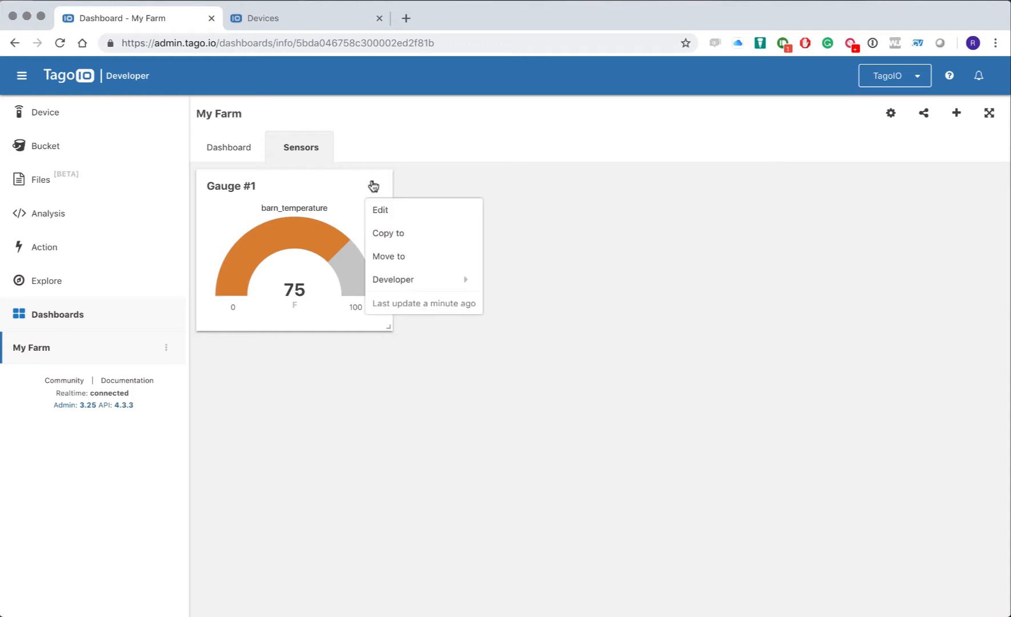
{"action": "left_click", "coordinate": [382, 209]}
{"action": "left_click", "coordinate": [516, 235]}
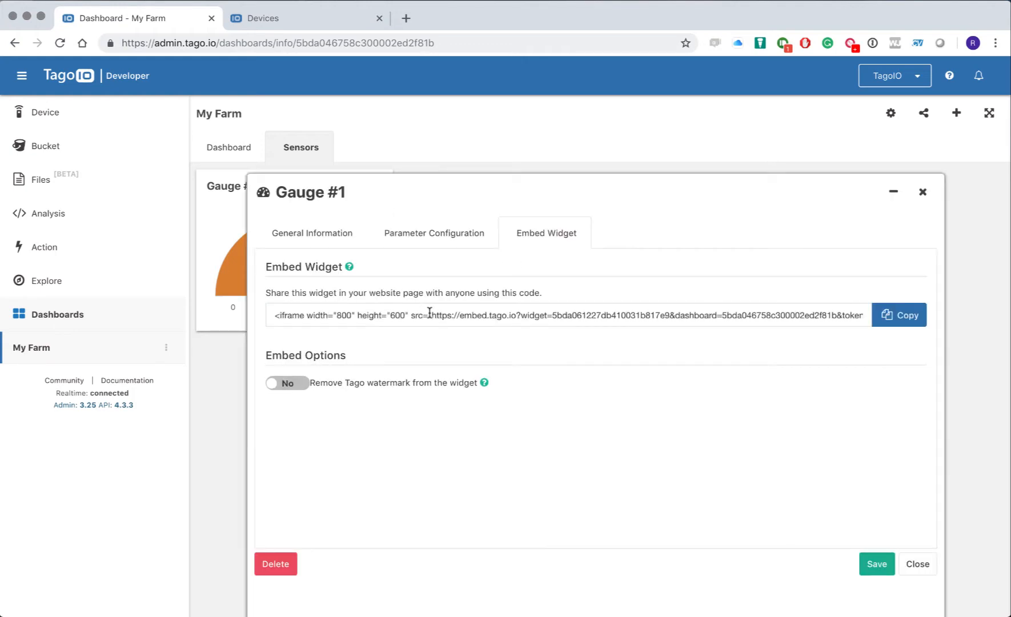
{"action": "left_click_drag", "start_coordinate": [432, 313], "coordinate": [719, 311]}
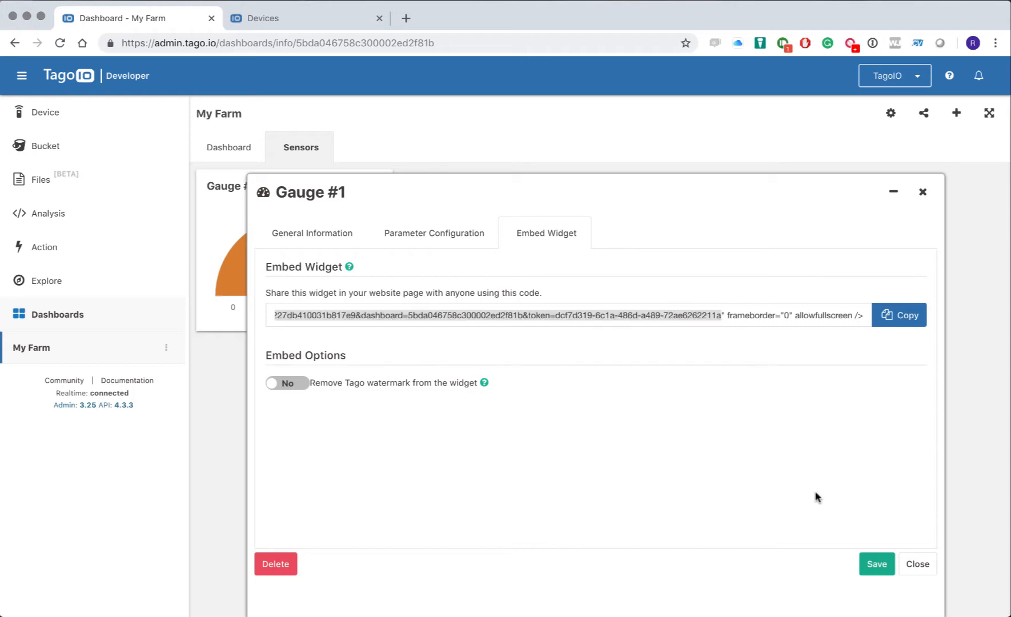
{"action": "left_click", "coordinate": [873, 564]}
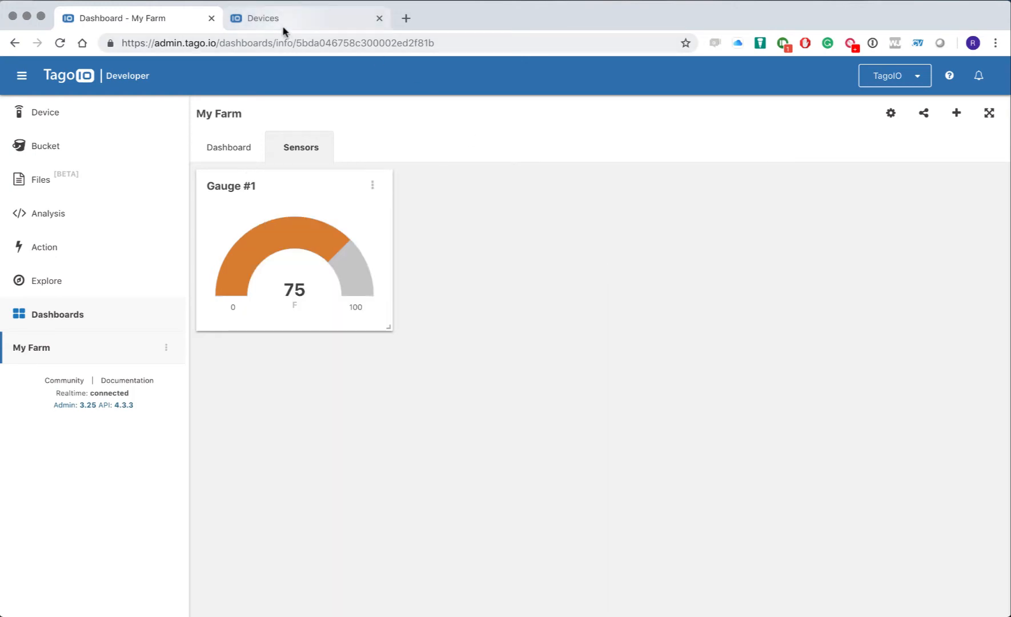
Paste the gauge's embed URL as the barn_temperature pin webpage URL in the Compose #1 widget, save, and preview the embedded gauge from its pin.
{"action": "left_click", "coordinate": [227, 145]}
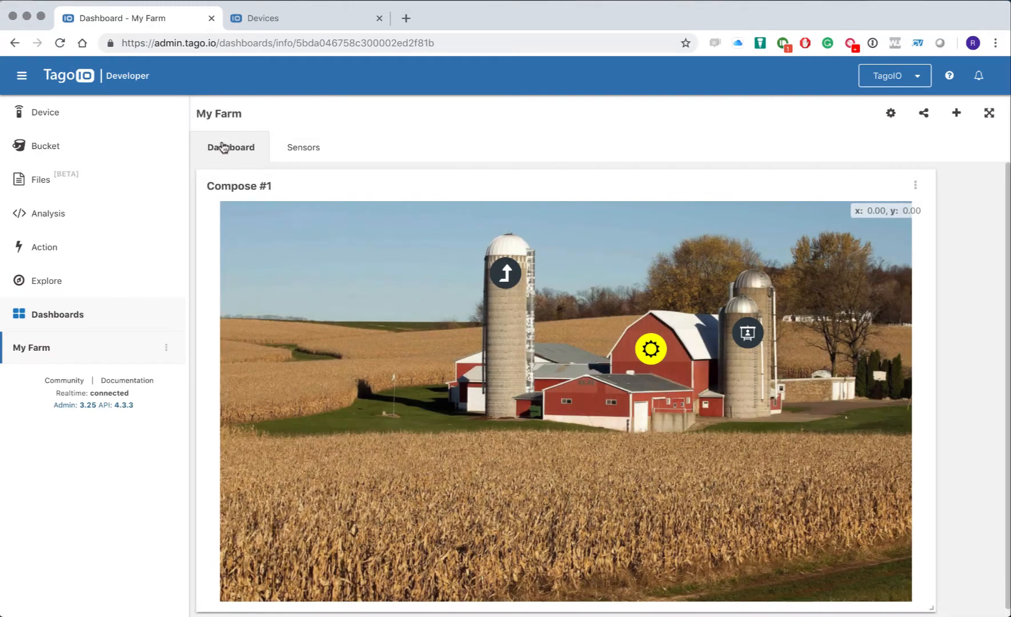
{"action": "left_click", "coordinate": [915, 191]}
{"action": "left_click", "coordinate": [906, 208]}
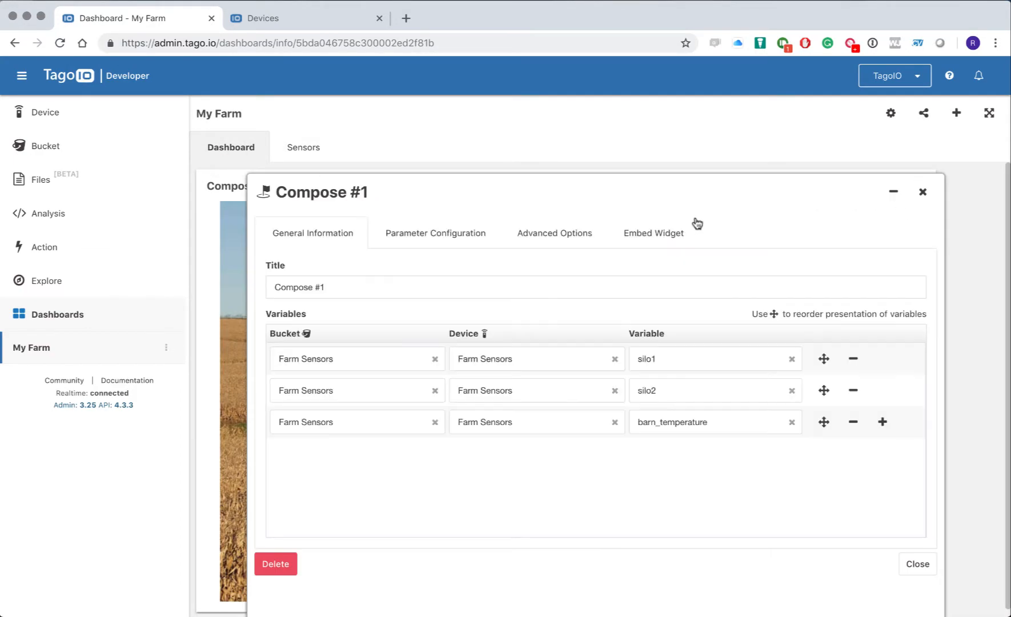
{"action": "left_click", "coordinate": [572, 239]}
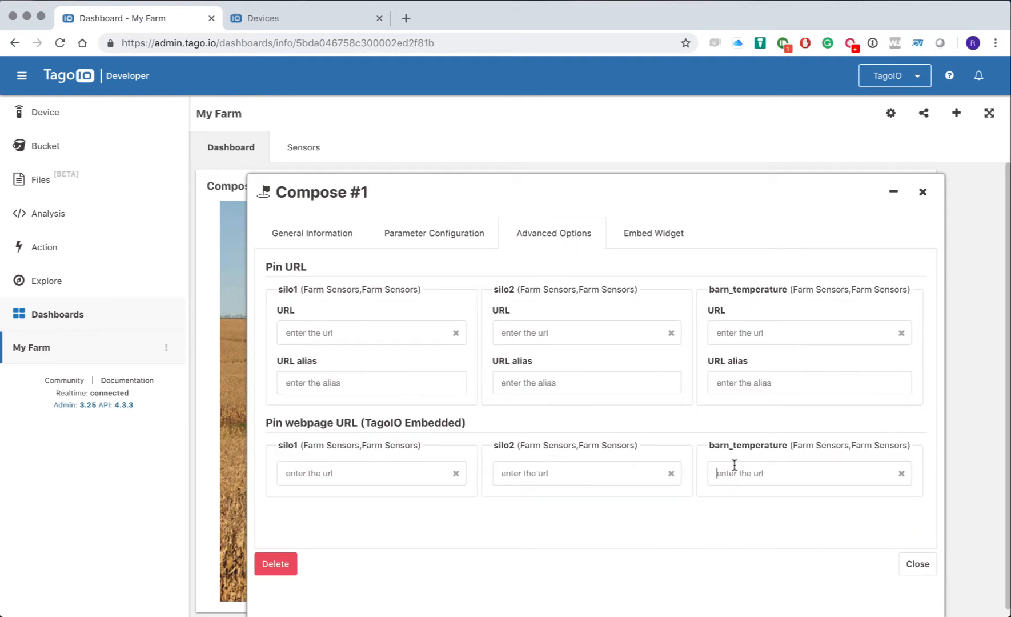
{"action": "key", "text": "super+v"}
{"action": "left_click", "coordinate": [870, 565]}
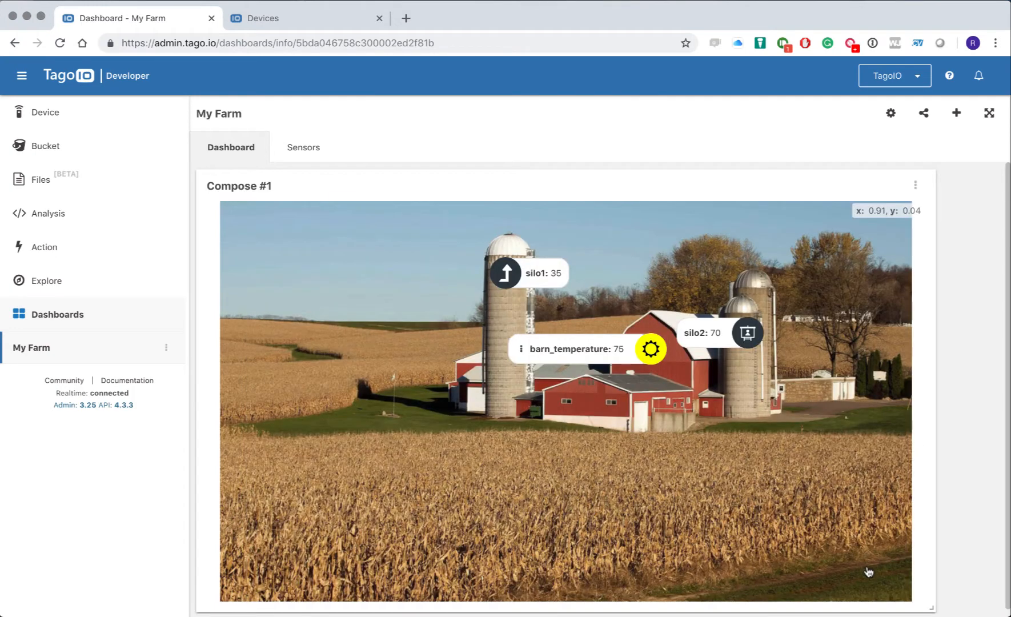
{"action": "left_click", "coordinate": [522, 349]}
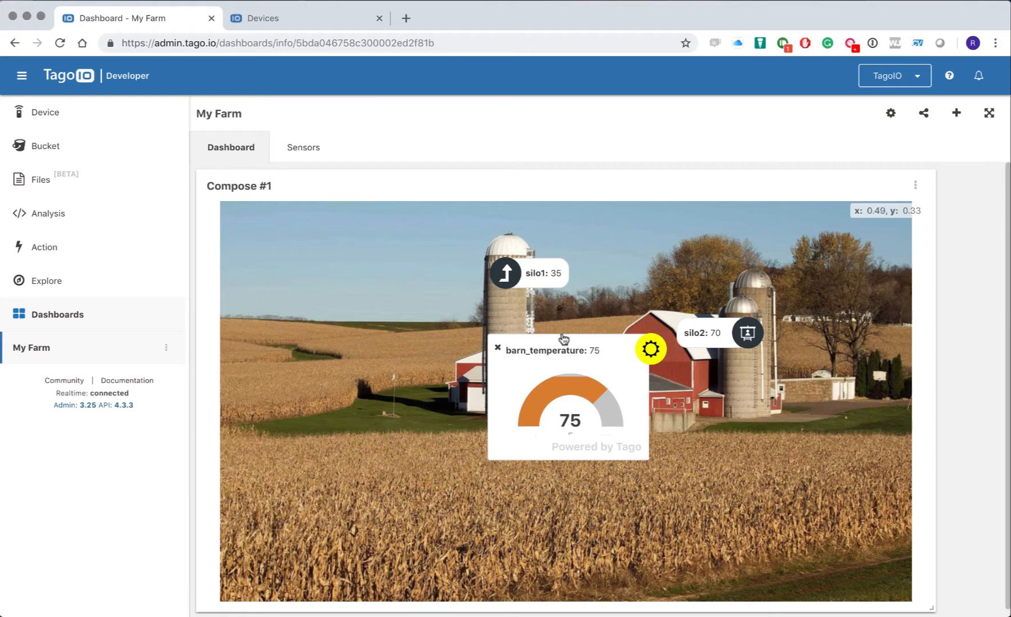
{"action": "left_click", "coordinate": [497, 348]}
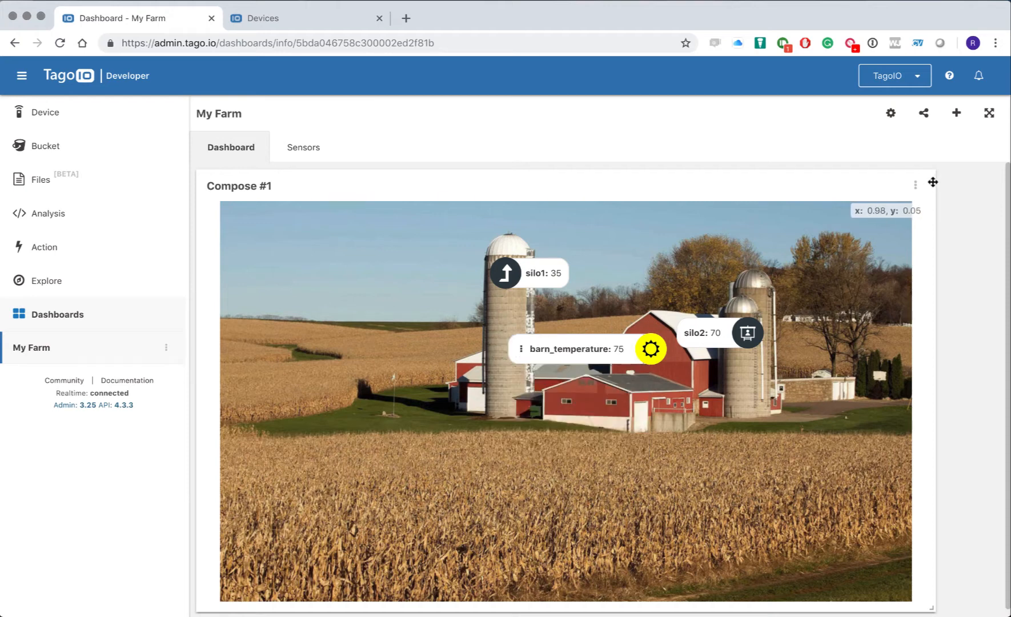
{"action": "left_click", "coordinate": [915, 185]}
{"action": "left_click", "coordinate": [896, 209]}
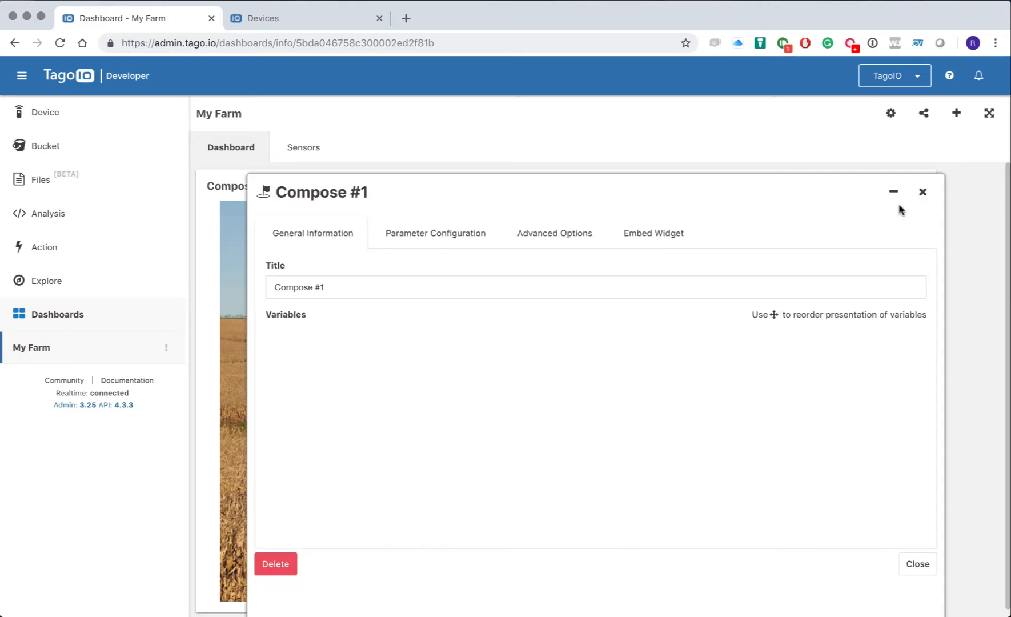
{"action": "left_click", "coordinate": [552, 241]}
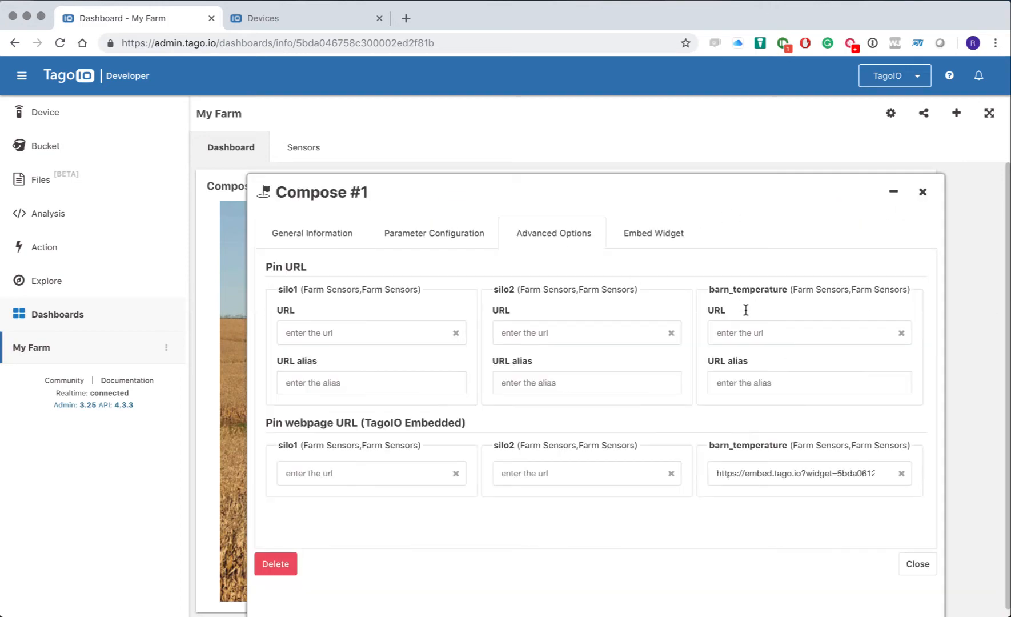
{"action": "type", "text": "https://tago.io"}
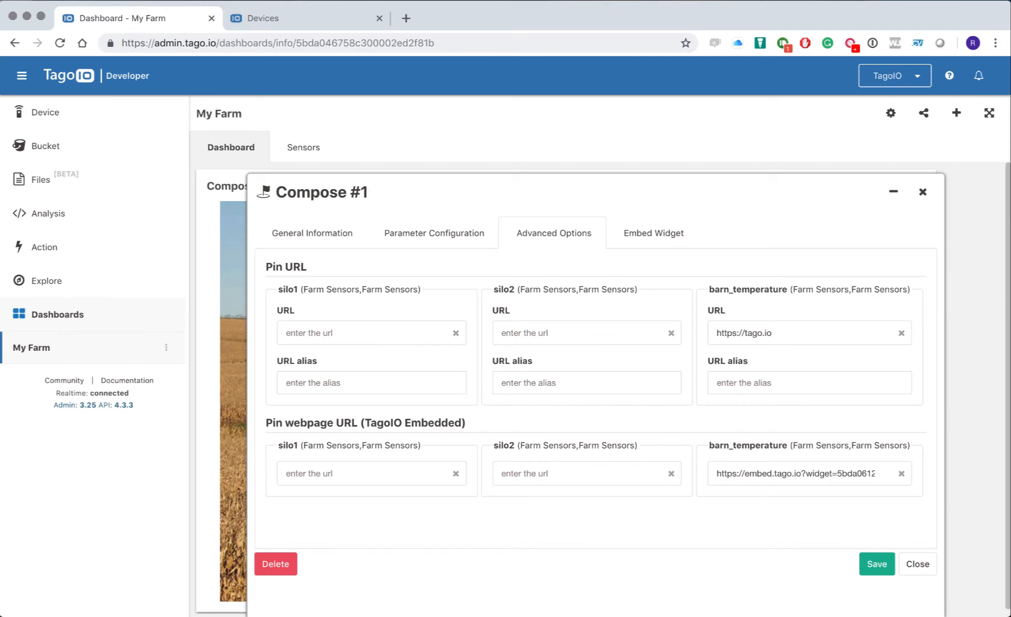
{"action": "key", "text": "Tab"}
{"action": "type", "text": "Ta"}
{"action": "left_click", "coordinate": [877, 564]}
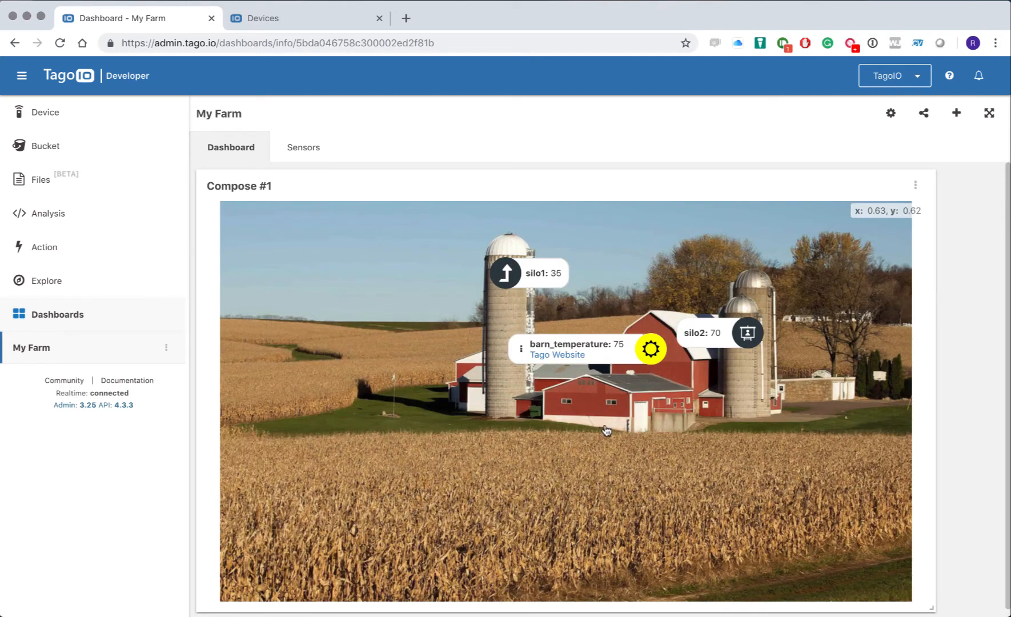
{"action": "left_click", "coordinate": [552, 355]}
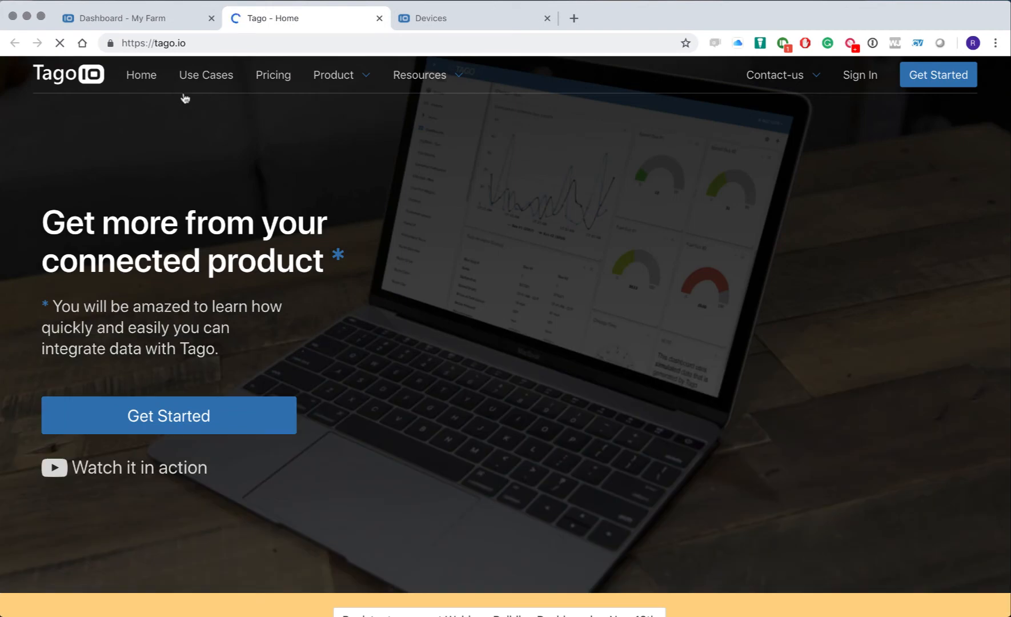
{"action": "left_click", "coordinate": [132, 24]}
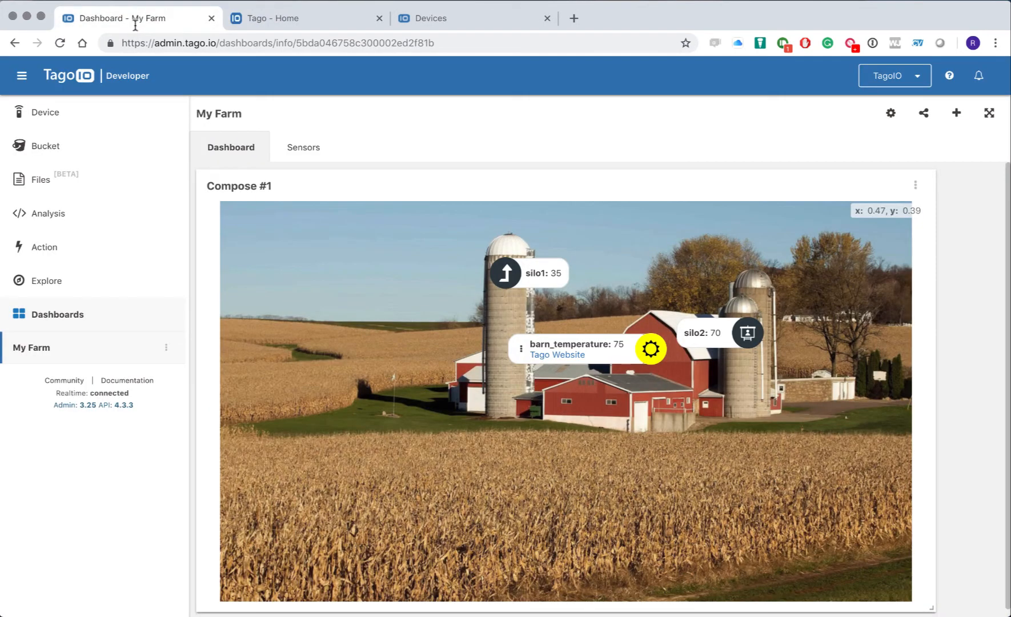